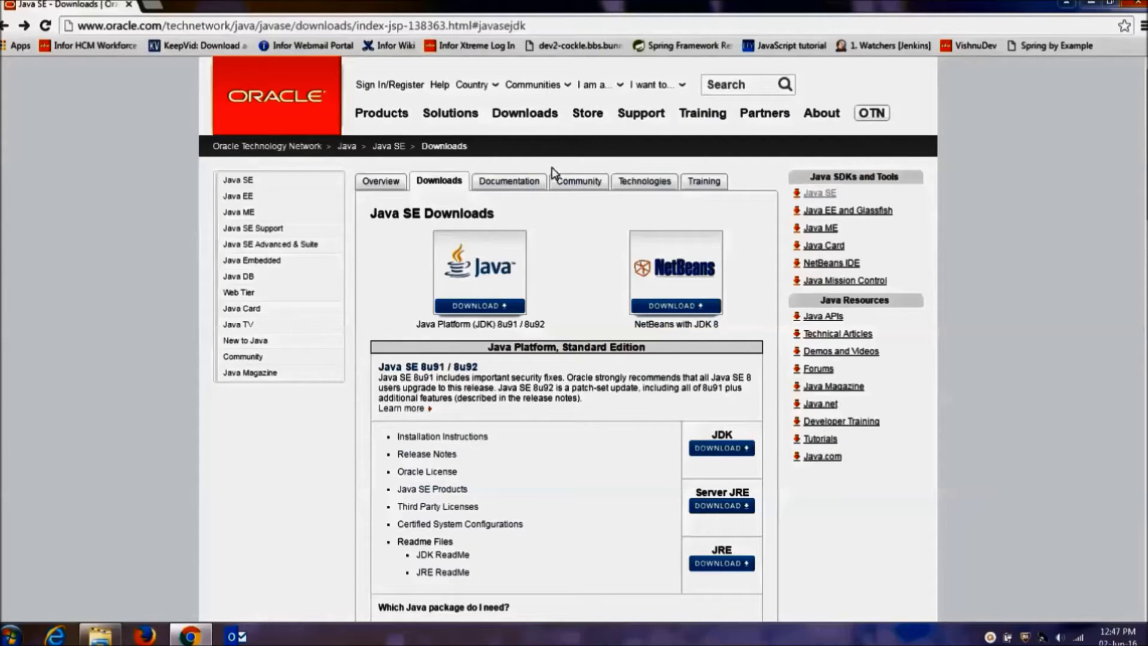
- Open the Java Platform (JDK) 8u91 / 8u92 download page from Oracle's Java SE Downloads page
drag(163, 26, 57, 28)
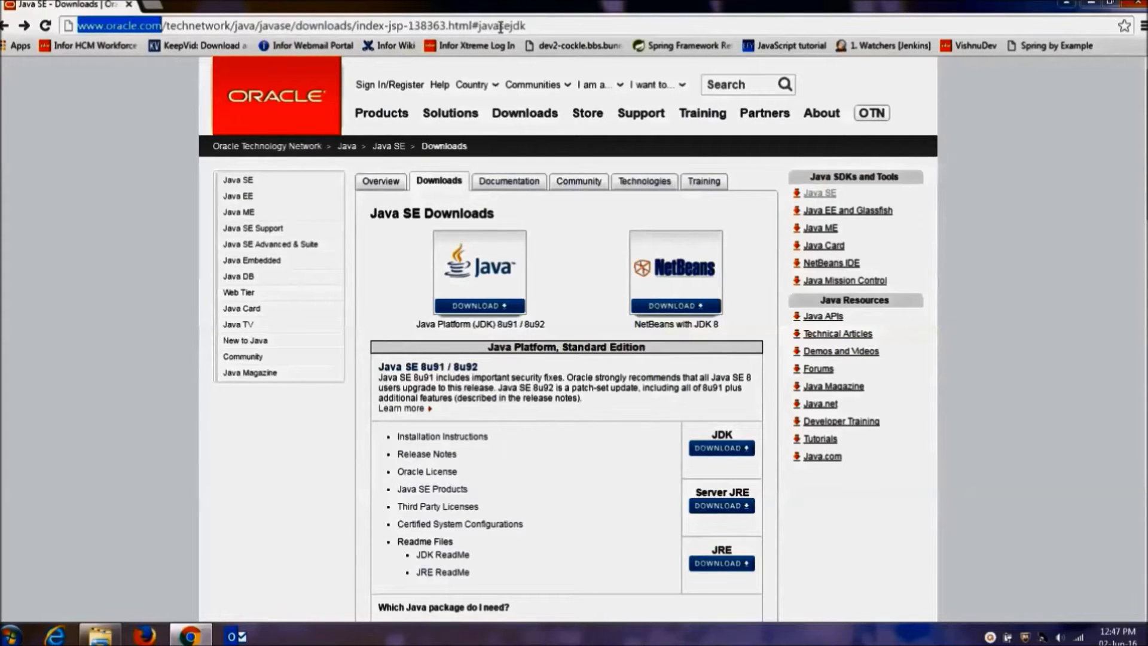
click(532, 27)
drag(532, 27, 88, 41)
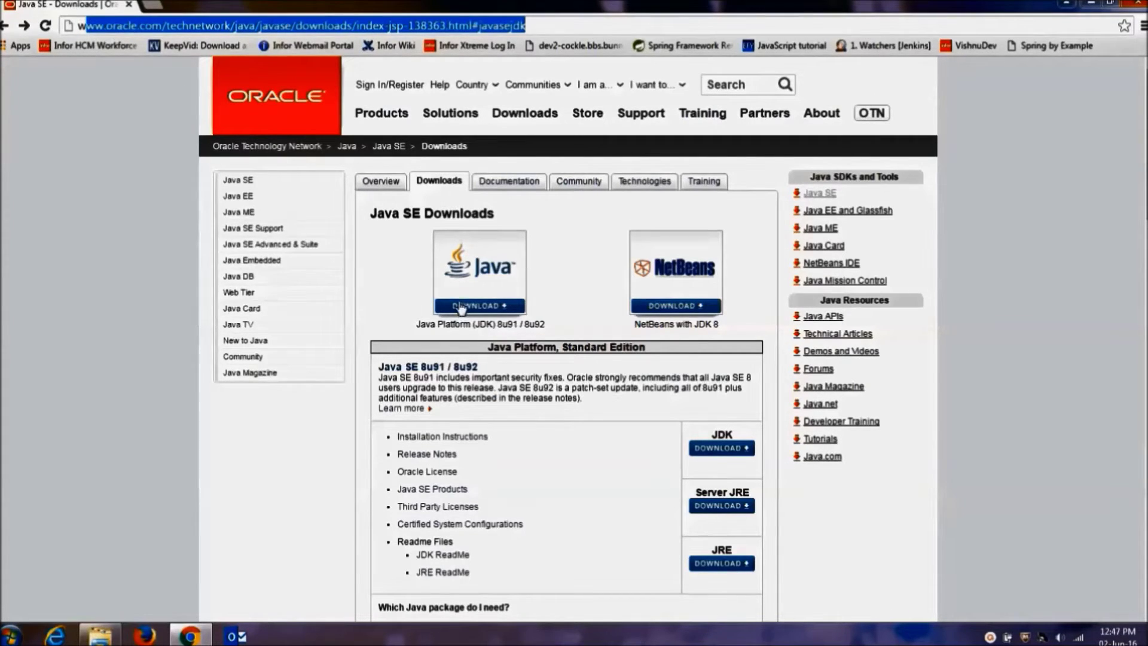
click(461, 307)
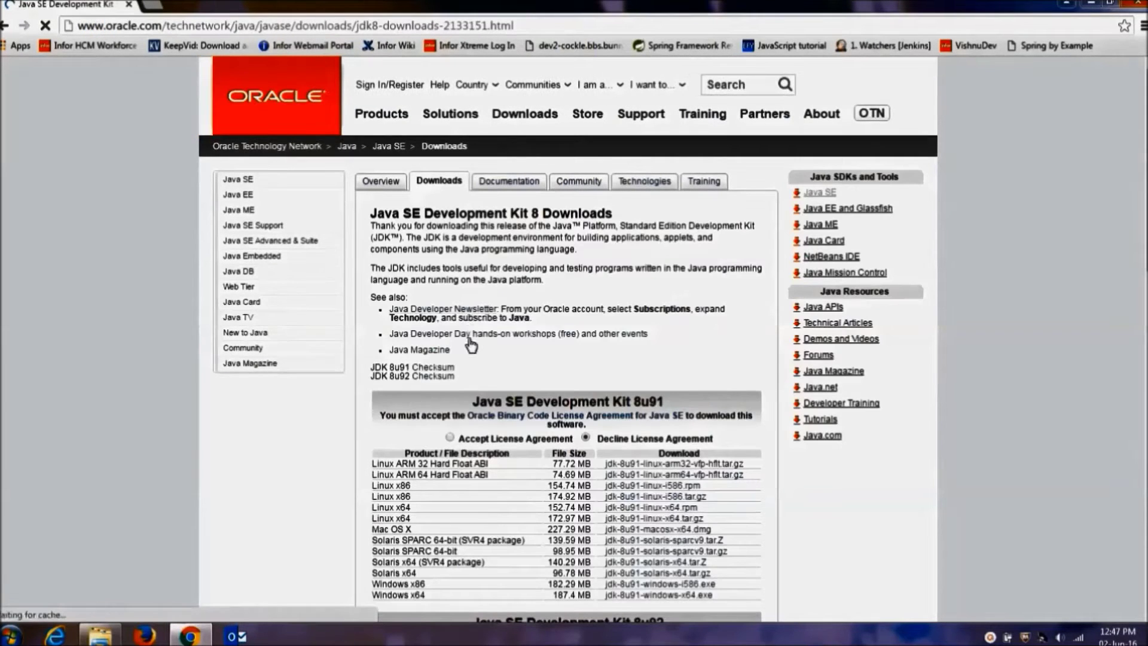
- Examine the Windows x86 and Windows x64 packages in the Java SE Development Kit 8u91 download list
scroll(452, 445, down, 1)
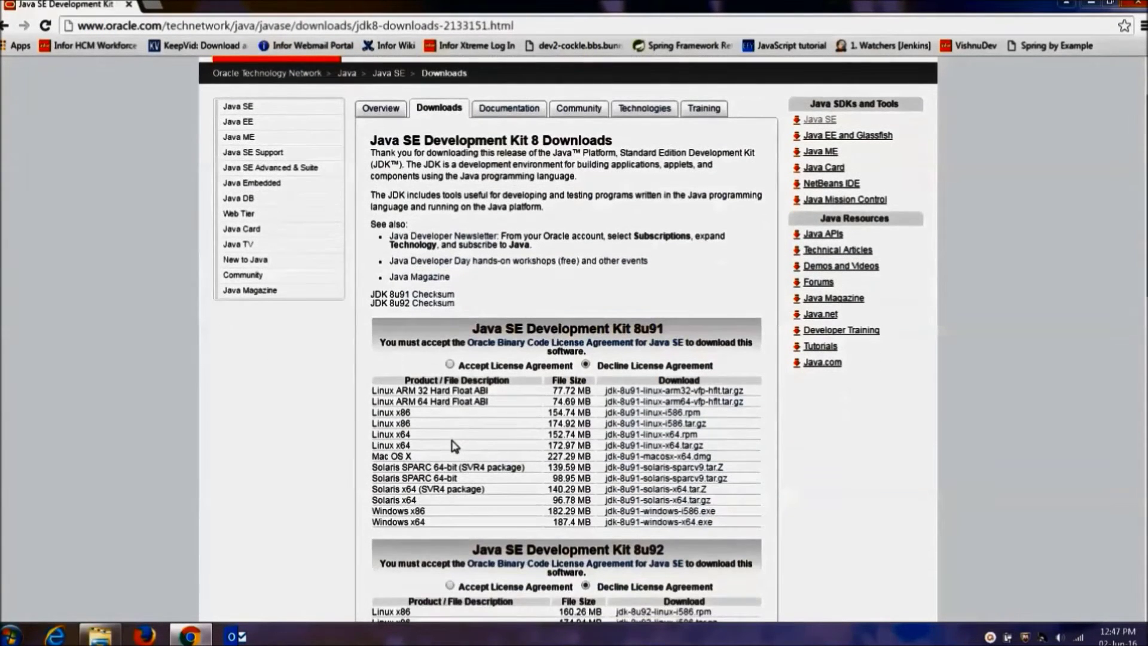
scroll(452, 445, down, 1)
drag(371, 321, 386, 374)
scroll(425, 438, down, 1)
drag(386, 374, 426, 378)
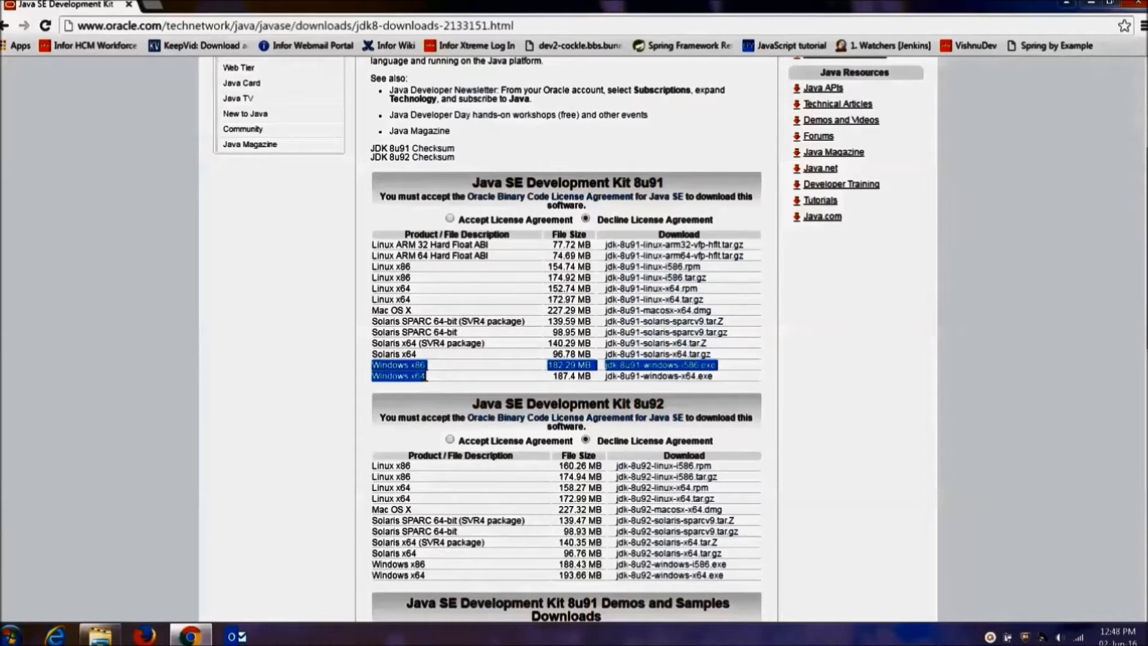
click(430, 375)
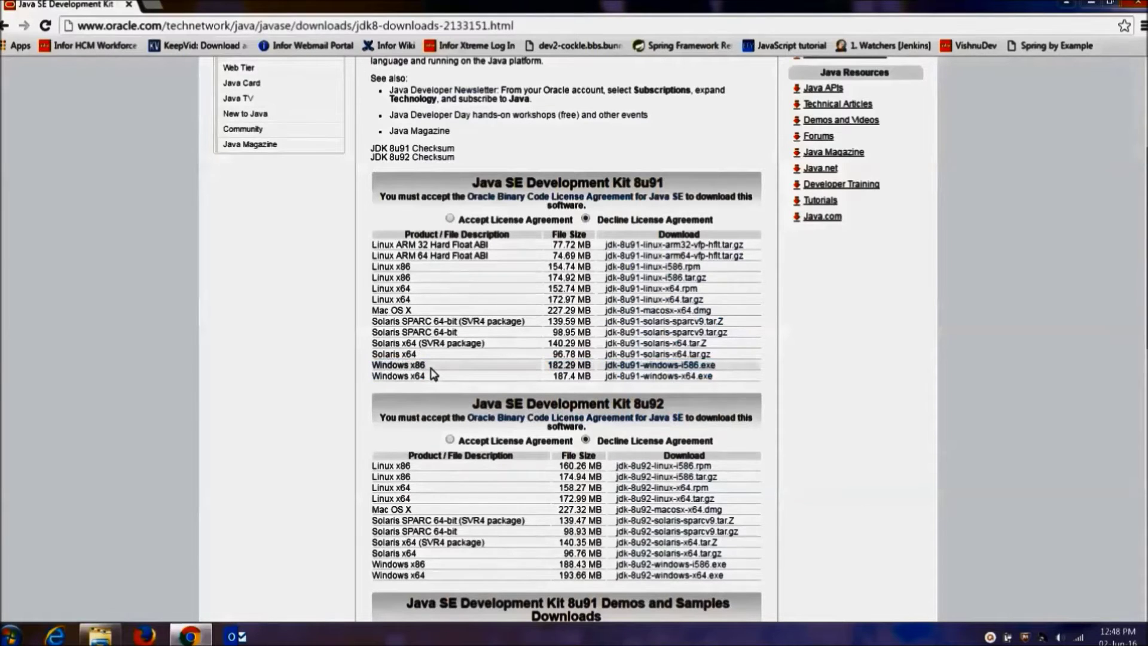
drag(425, 366, 376, 377)
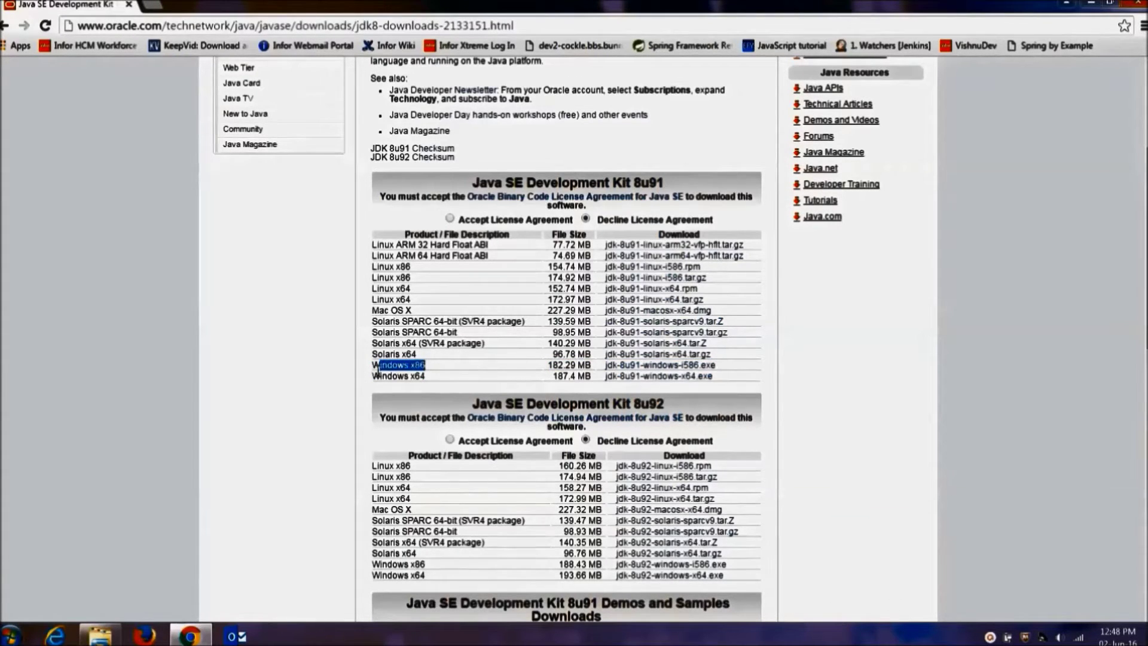
drag(373, 377, 428, 379)
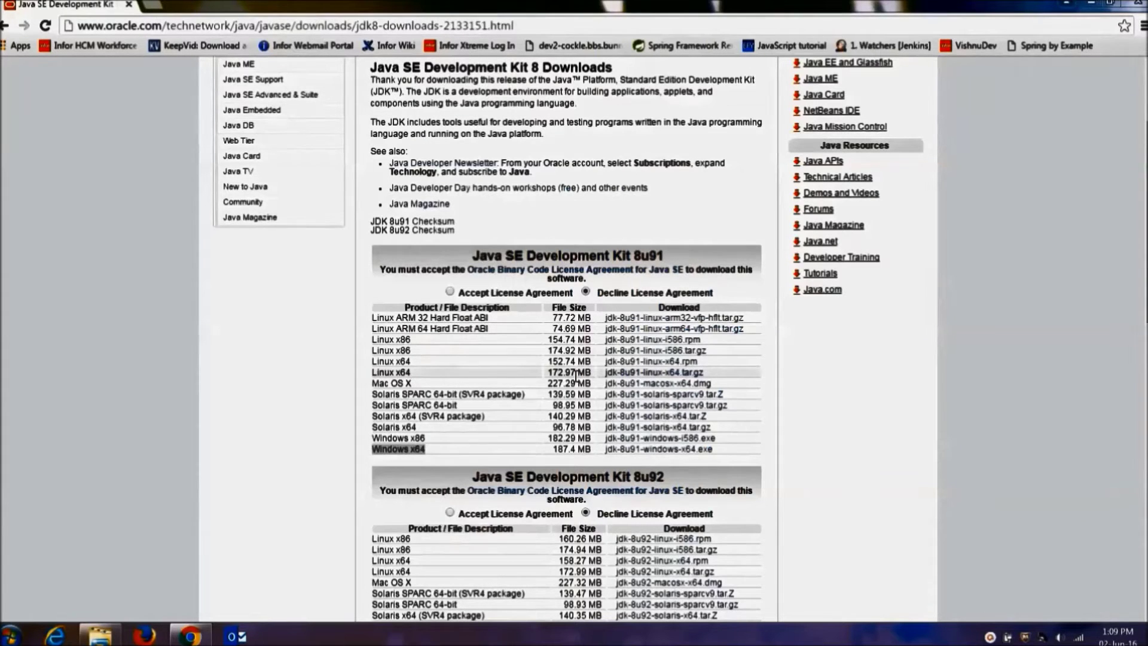
- Switch to a Command Prompt, run "set pro" and examine the ProgramFiles and ProgramFiles(x86) variables to determine the system's bitness
key(super+r)
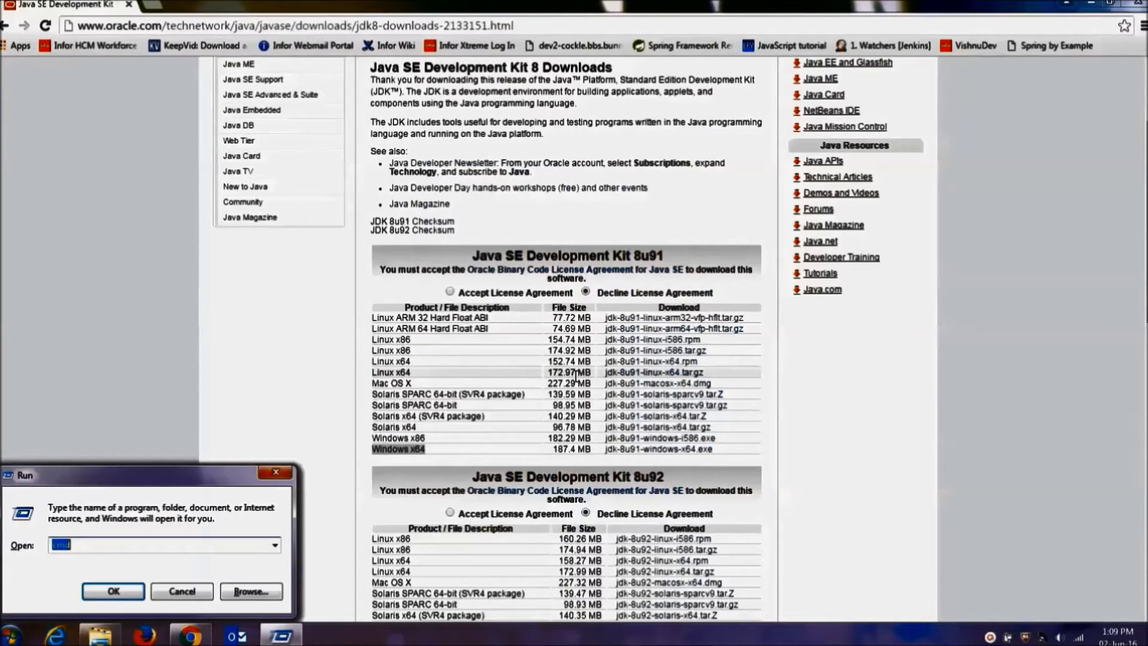
key(Return)
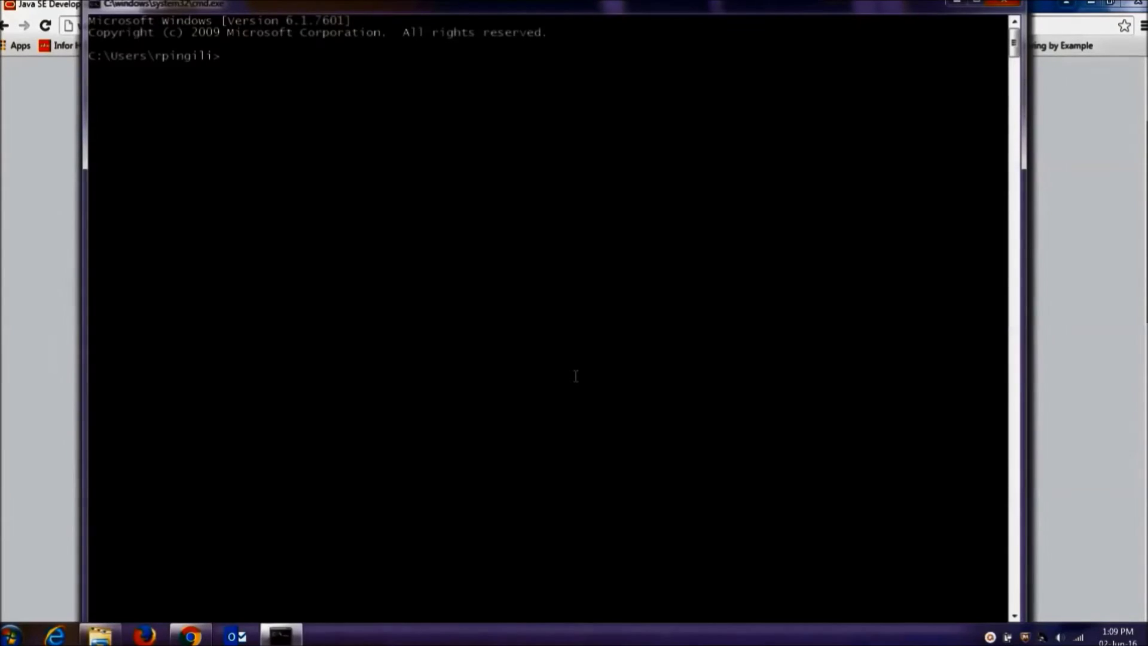
text(set )
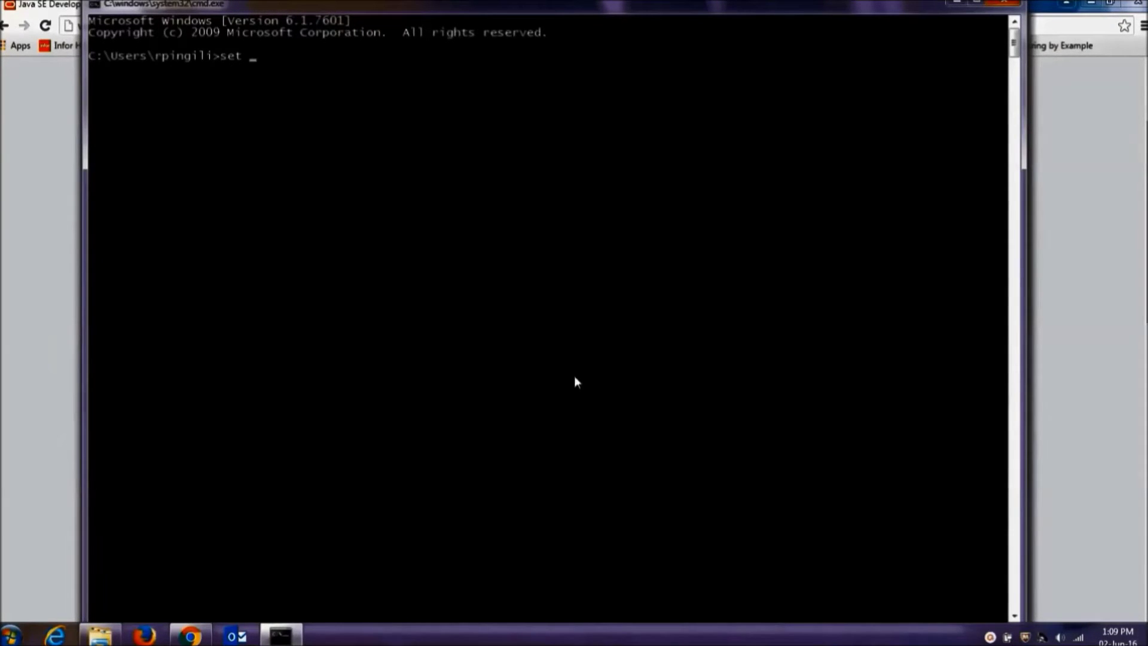
text(pro)
key(Return)
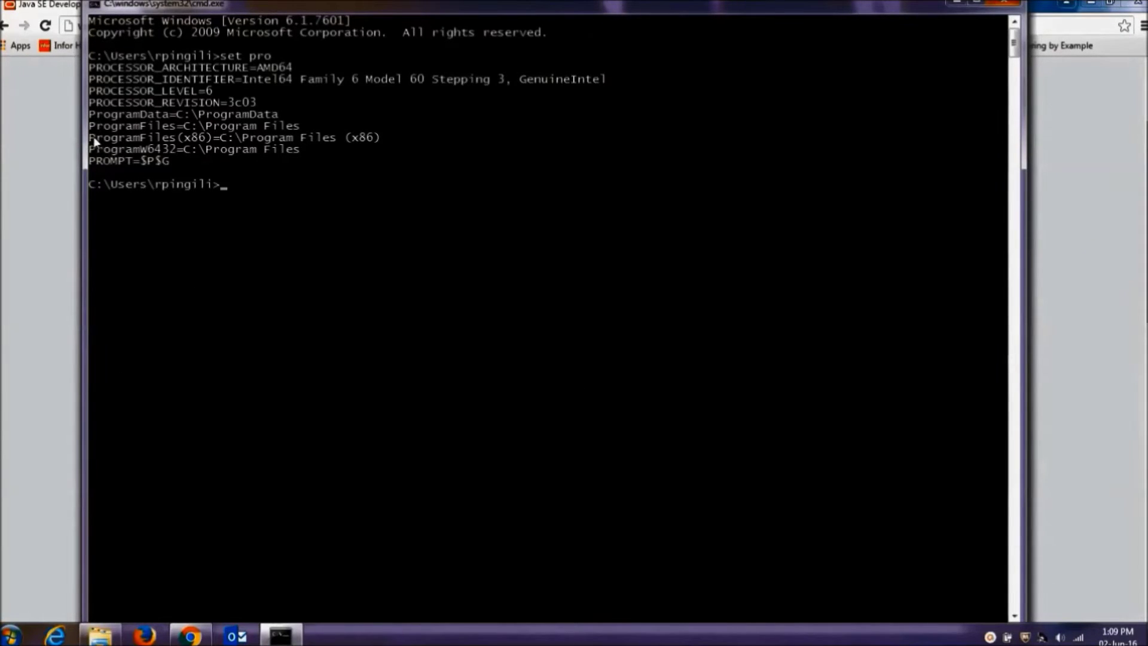
drag(91, 124, 384, 141)
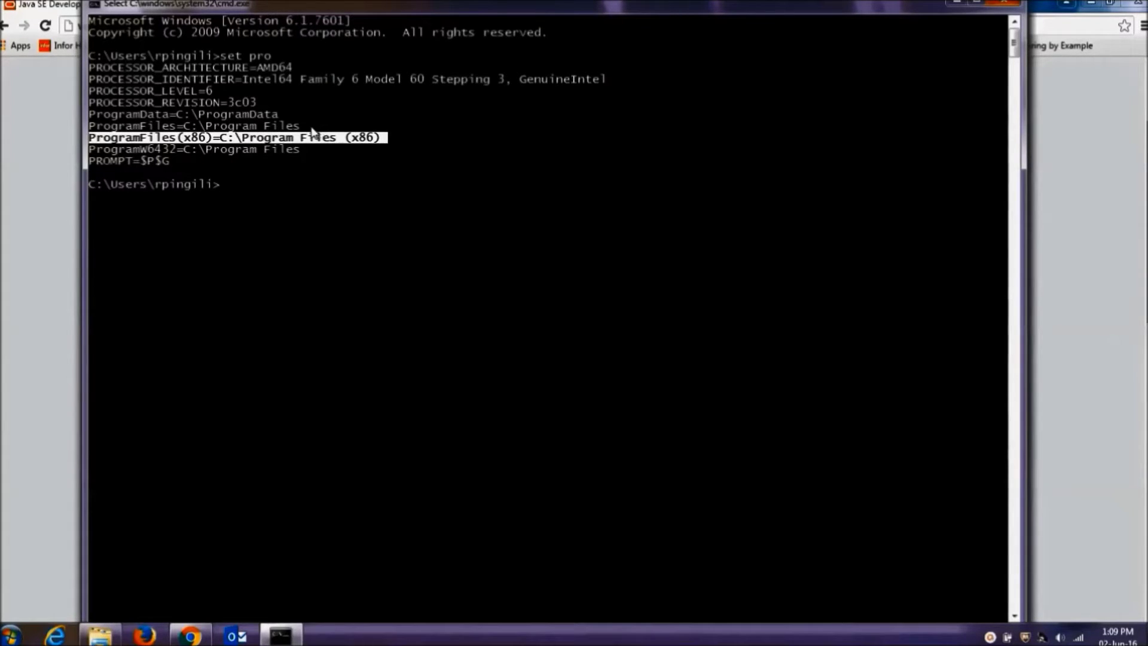
drag(311, 128, 106, 130)
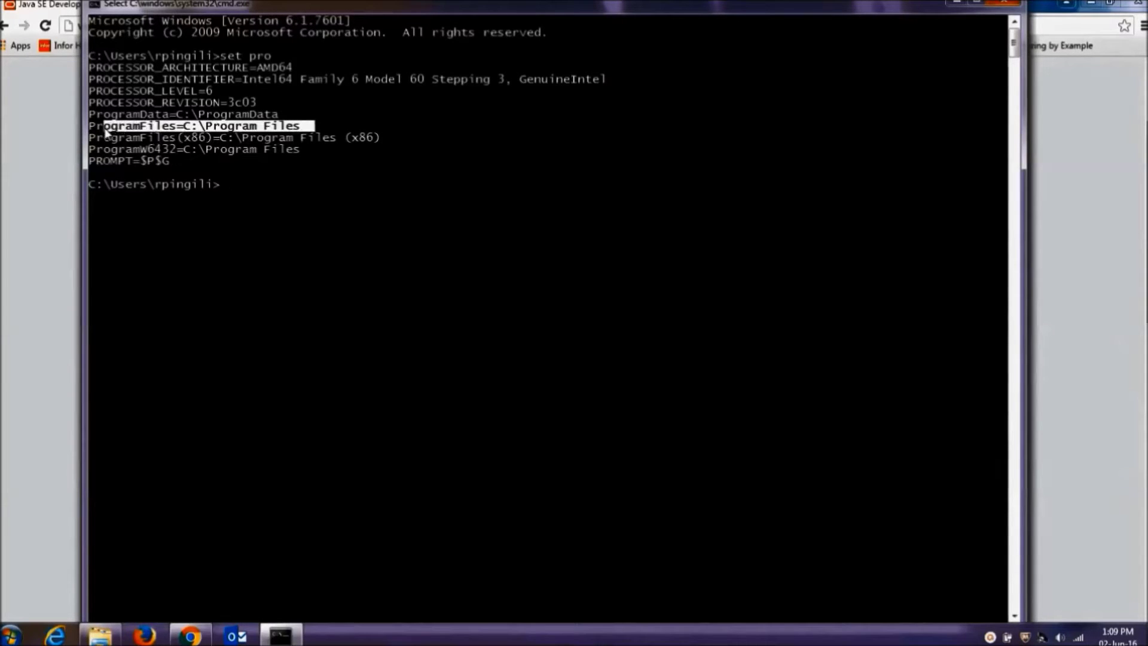
drag(386, 137, 97, 146)
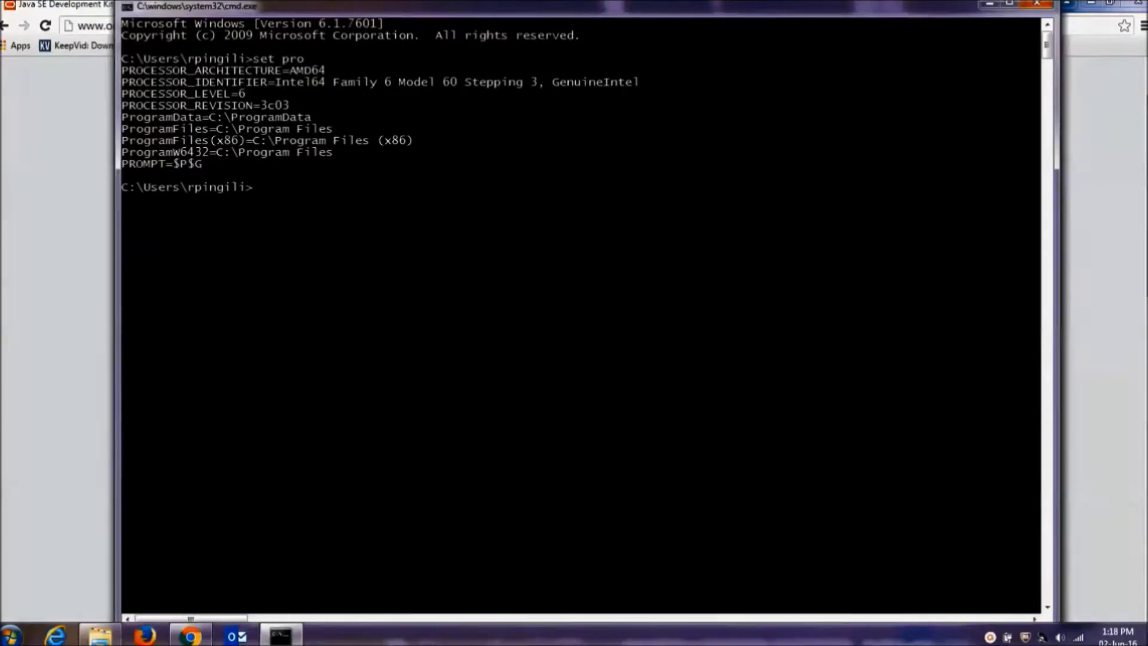
- Check the system type in the computer's properties, and return to the JDK download page in the browser
click(11, 635)
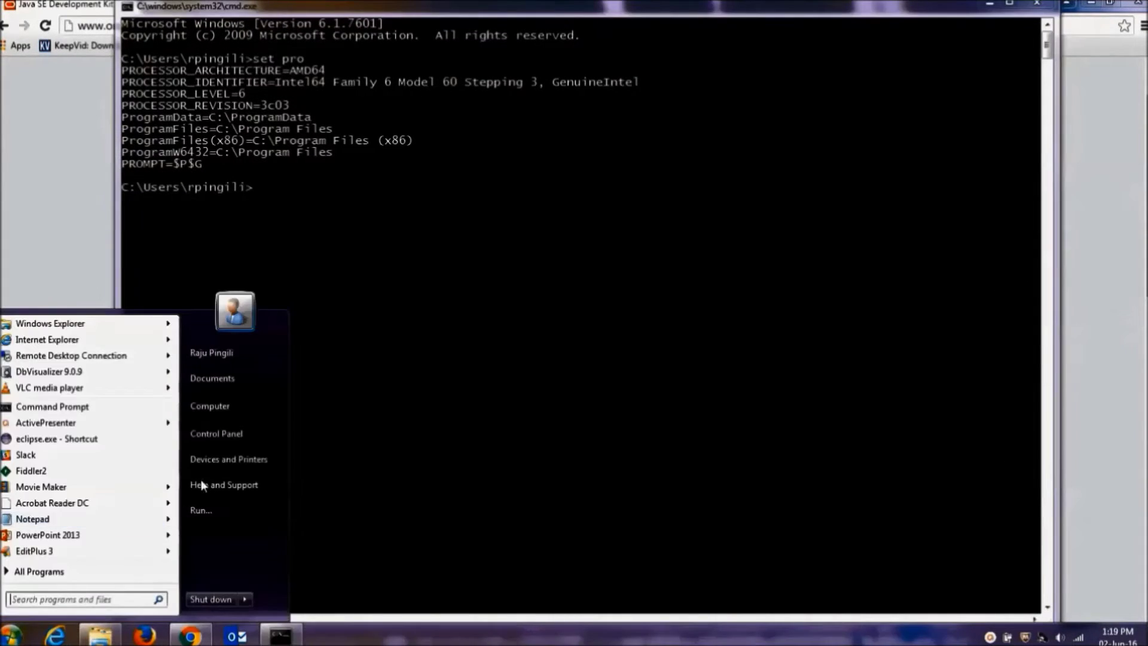
right_click(235, 408)
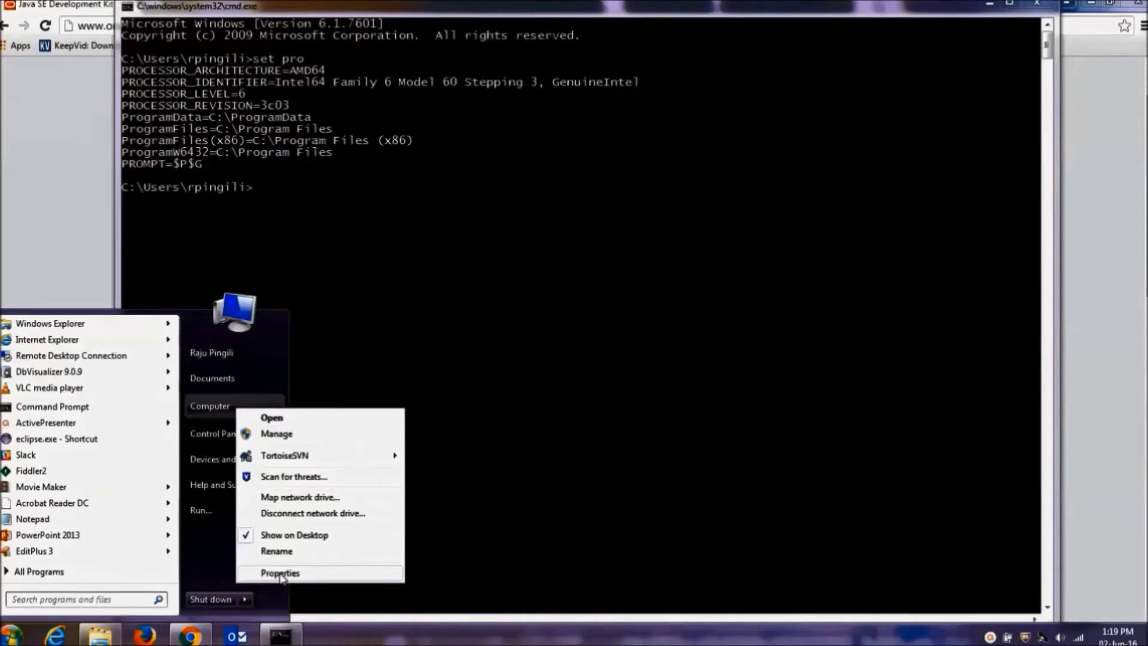
click(280, 572)
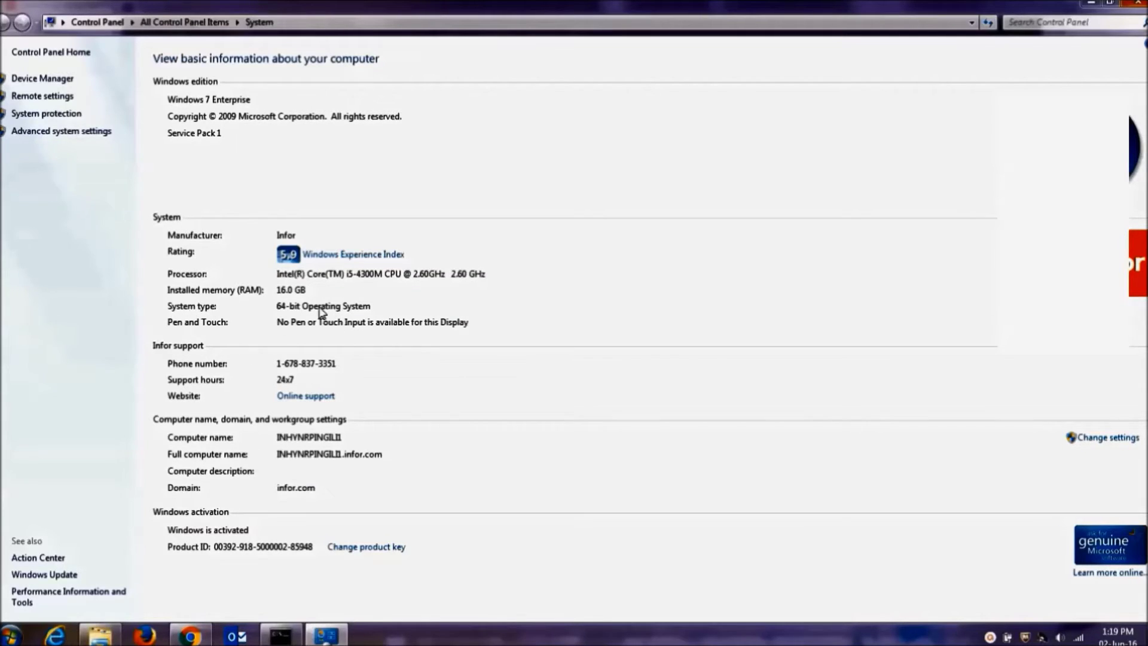
click(1138, 3)
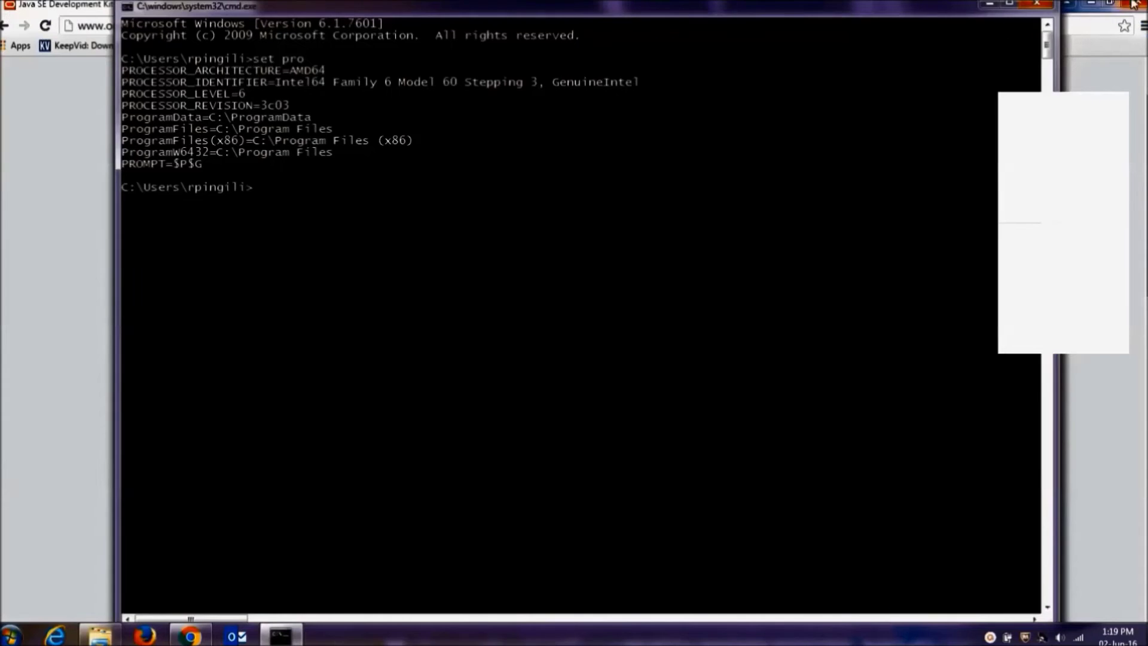
click(990, 3)
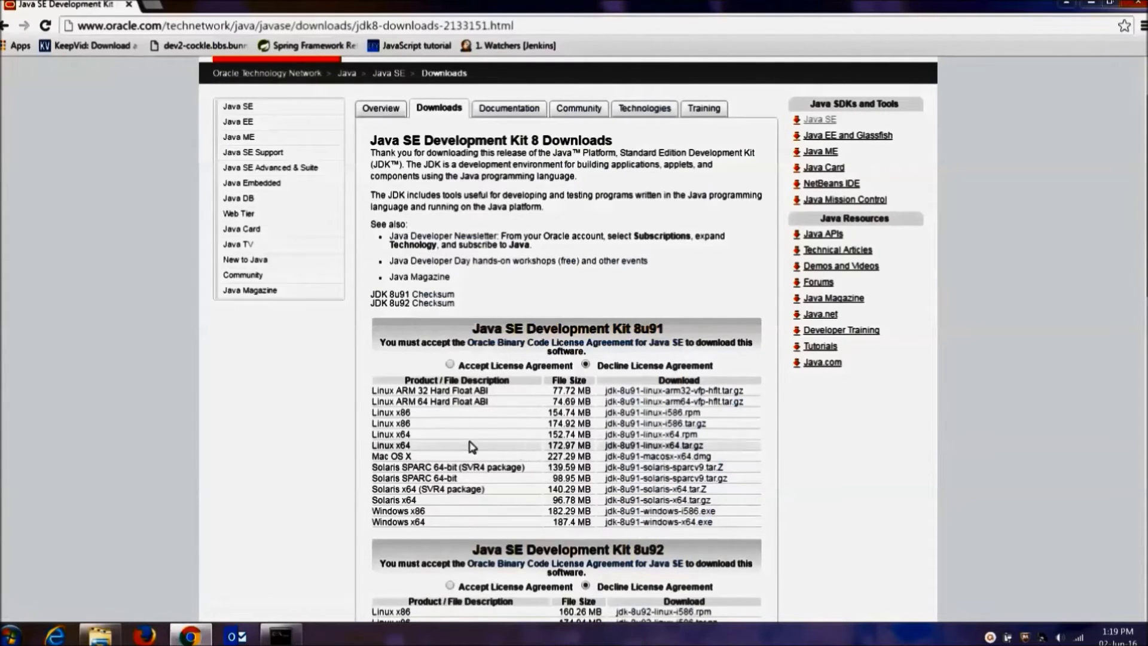
- Accept the JDK 8u91 license agreement and try the jdk-8u91-windows-x64.exe download, discarding the file
click(450, 366)
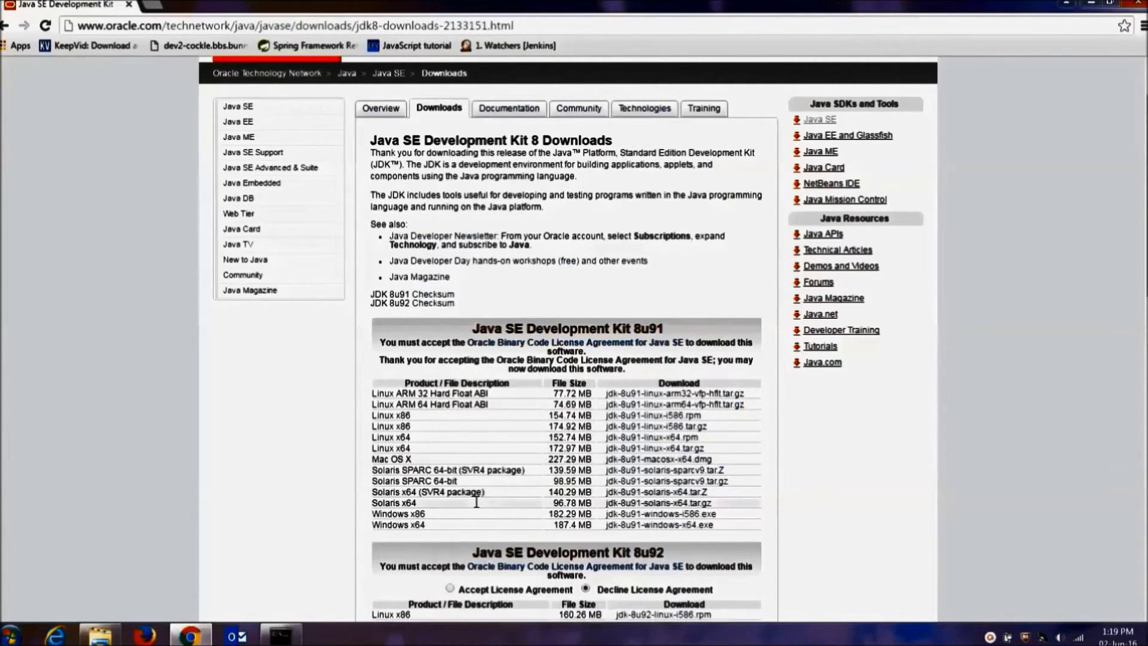
click(631, 526)
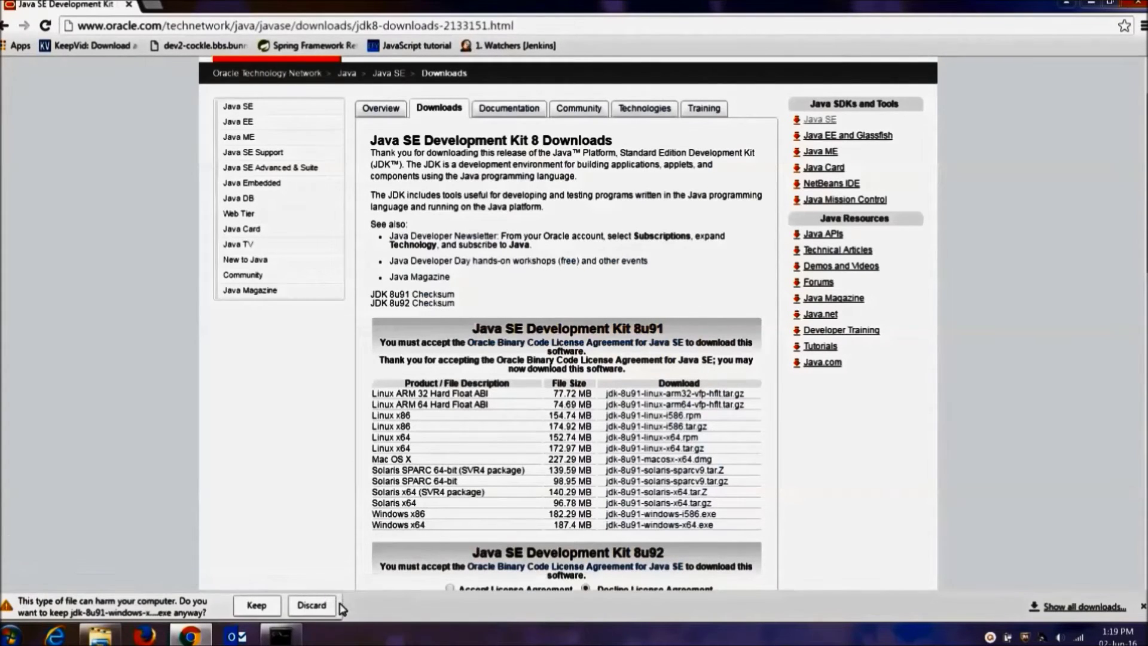
click(327, 606)
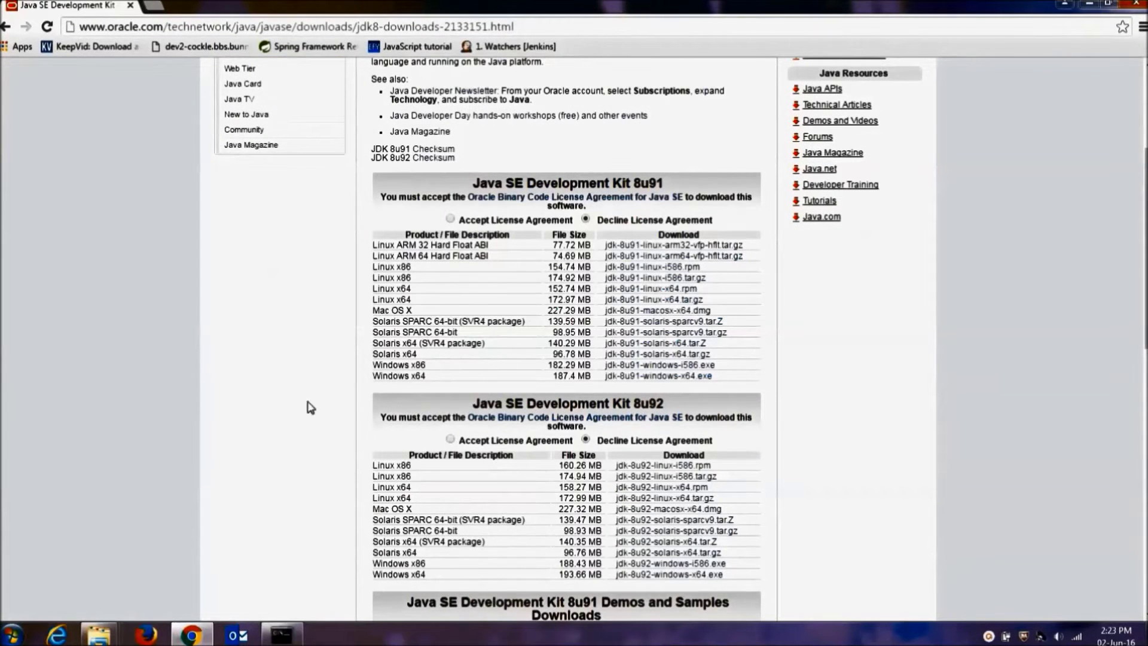
- Switch to Windows Explorer and run the jdk-8u91-windows-x64.exe installer from the Downloads folder
click(17, 640)
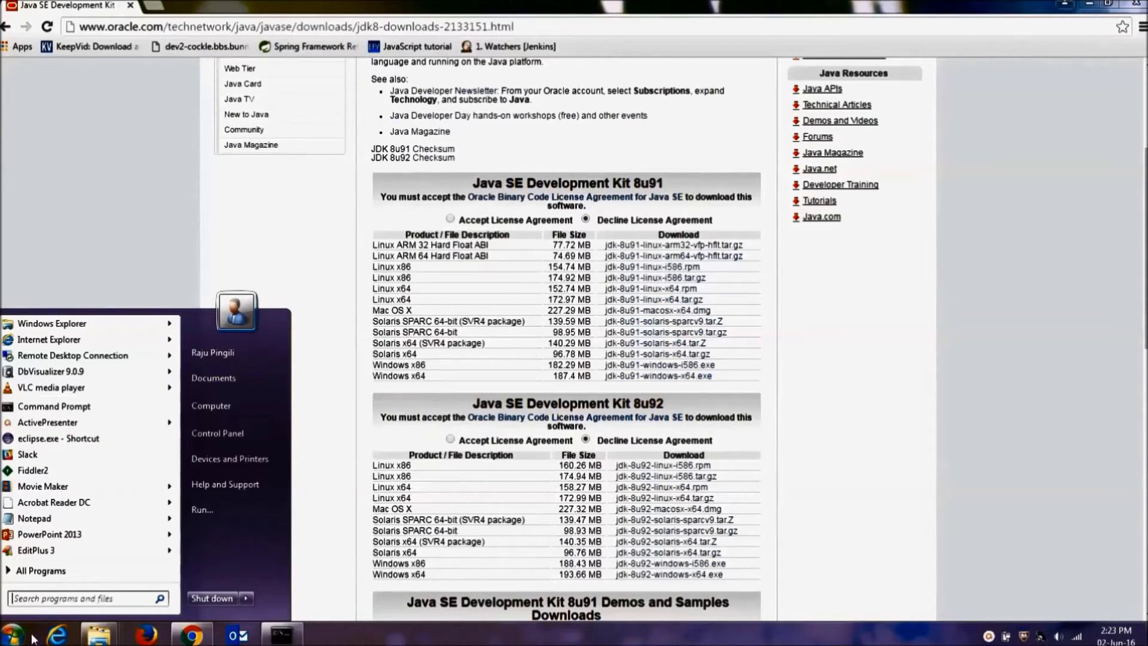
click(203, 386)
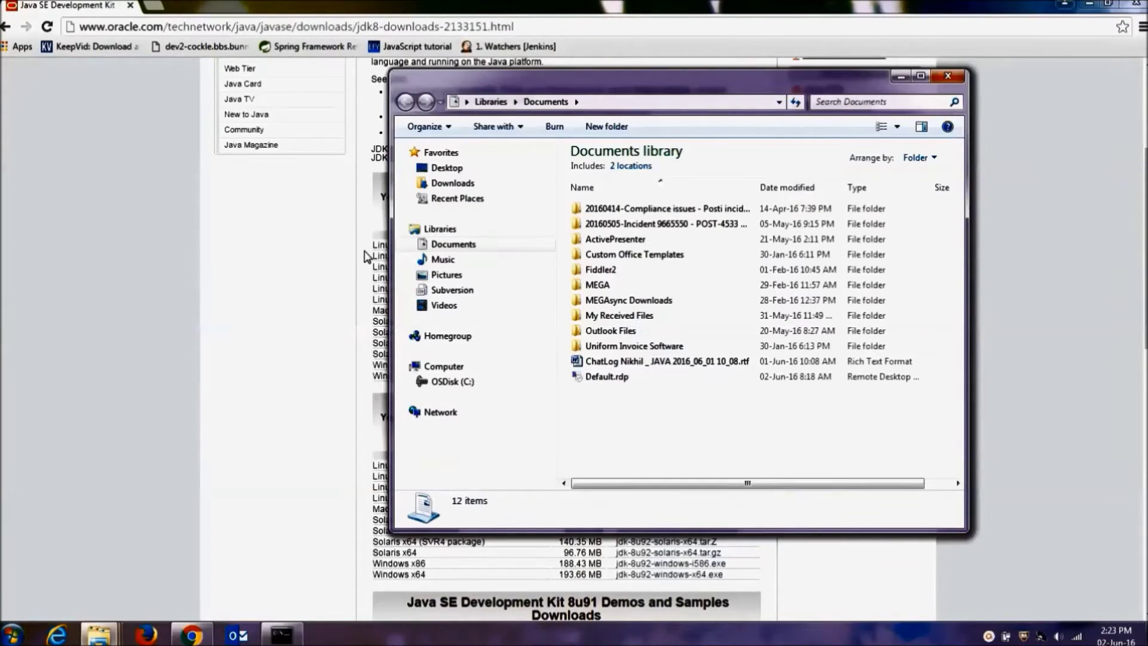
click(464, 183)
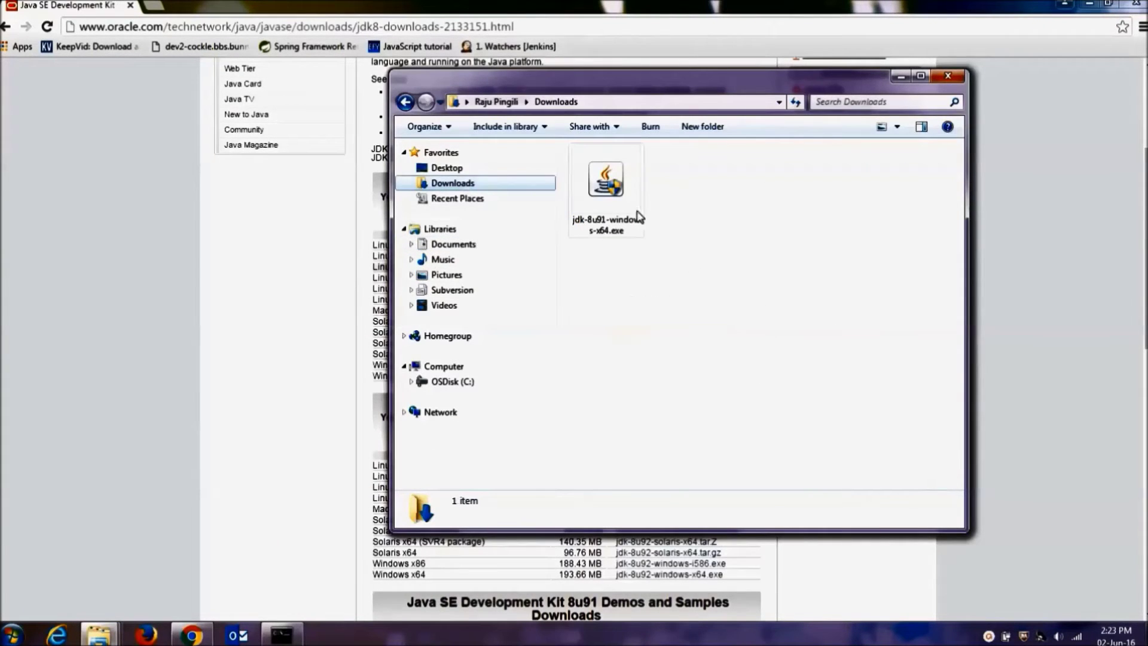
double_click(620, 192)
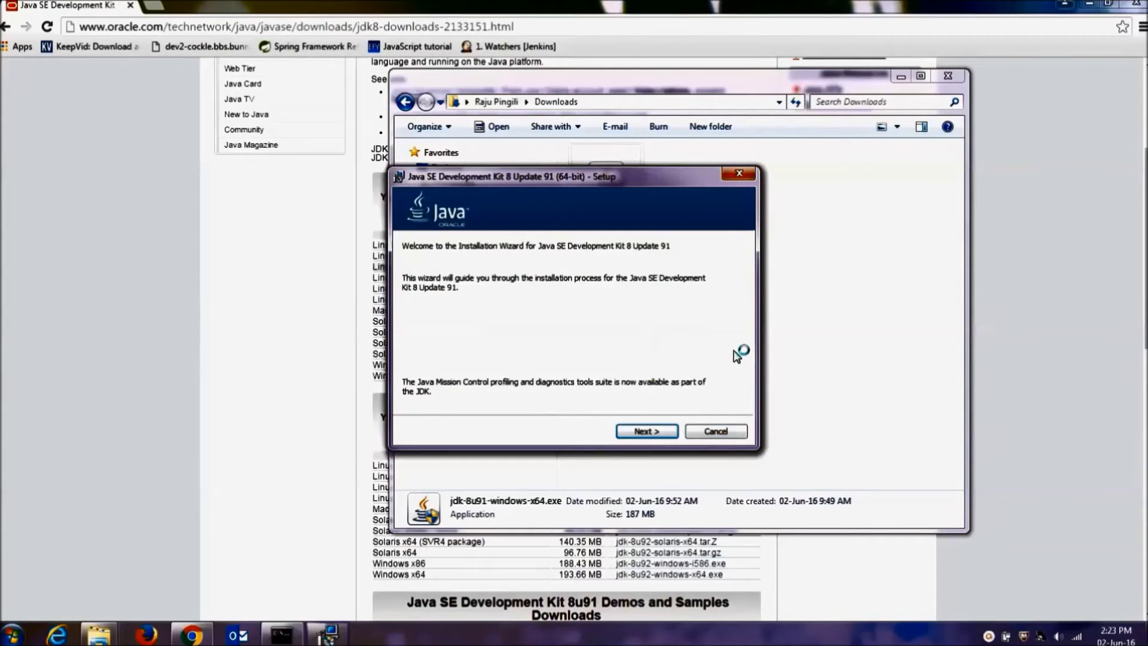
- Change the JDK installation folder to C:\Java in the setup wizard and start the installation
click(642, 432)
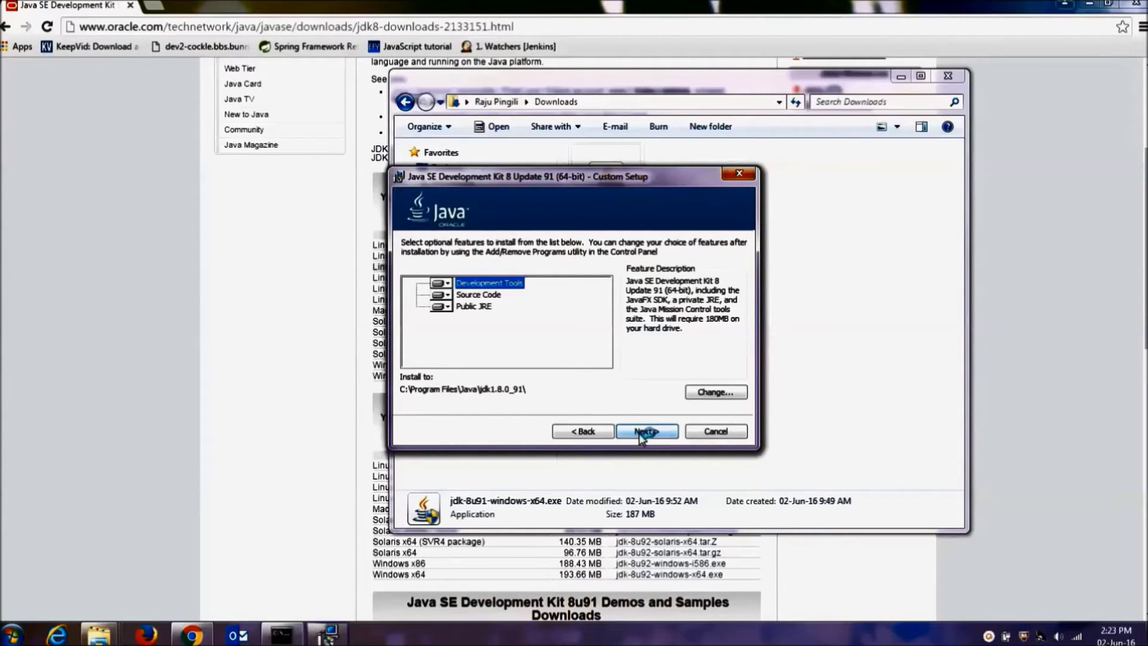
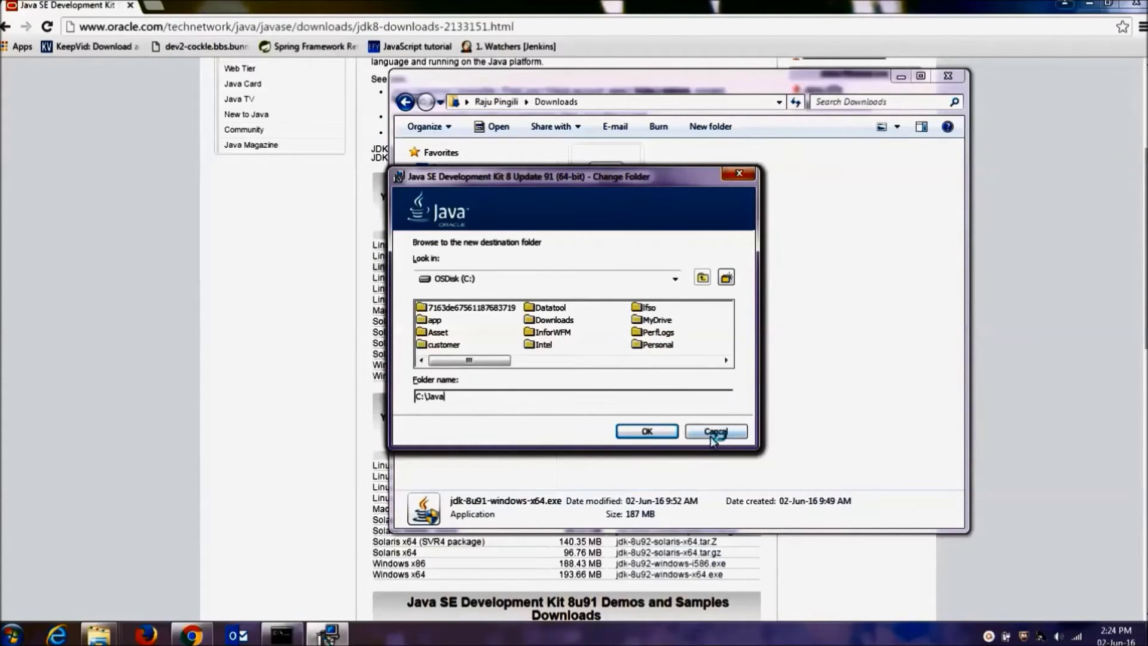
click(658, 433)
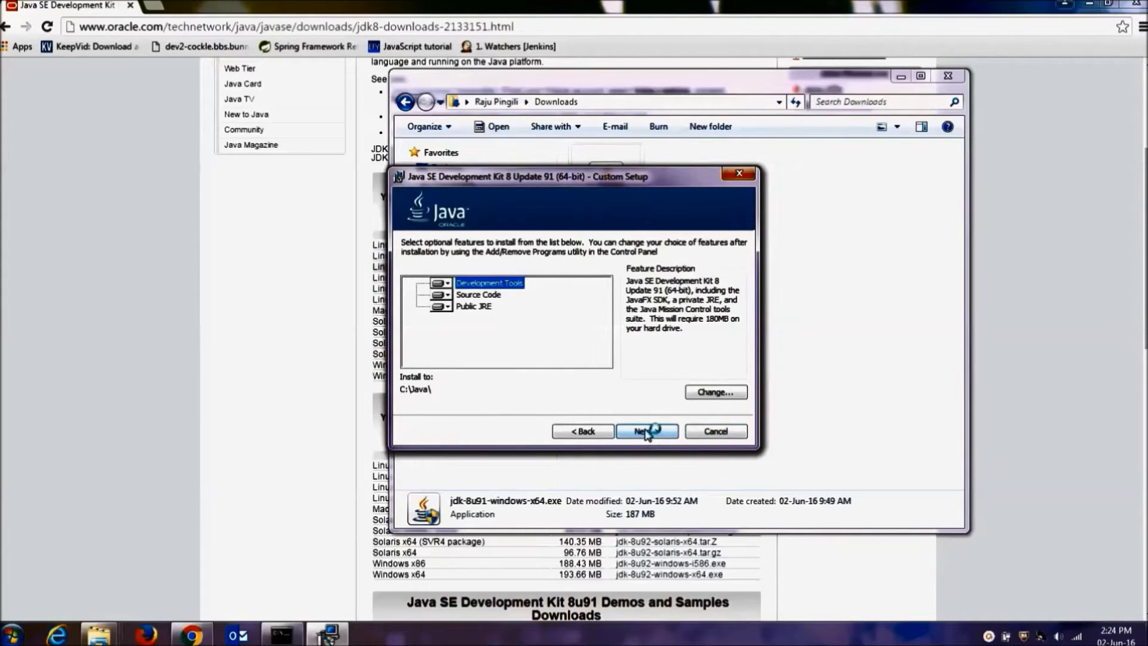
click(659, 431)
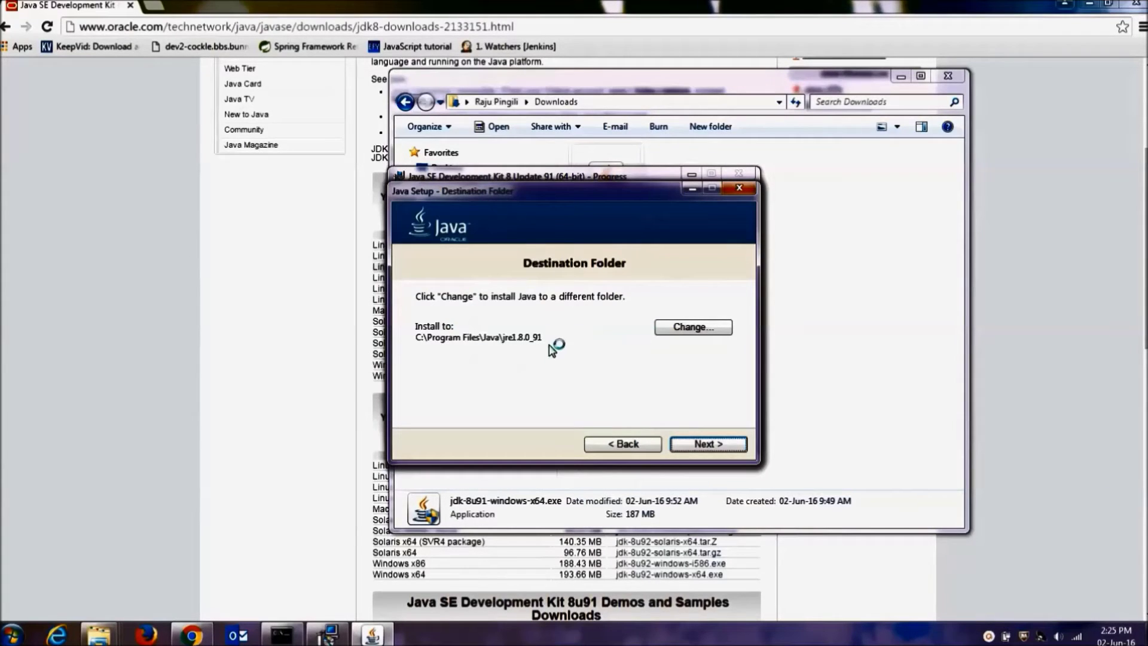
- Change the destination folder in Java Setup to the existing Java folder on the C: drive
click(712, 332)
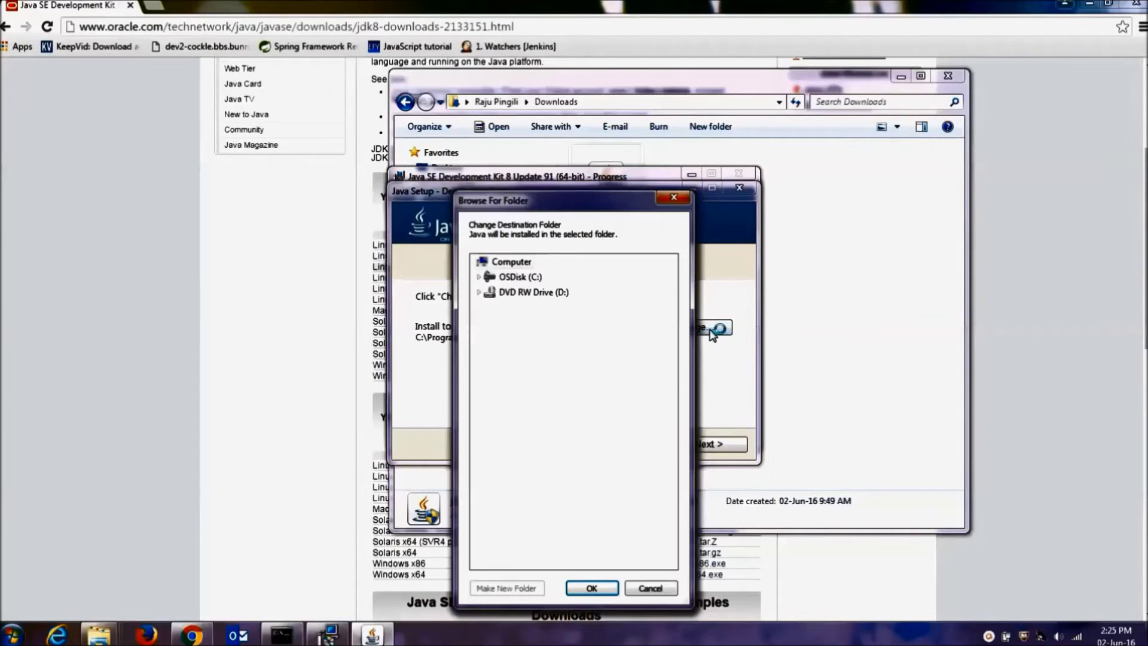
double_click(536, 278)
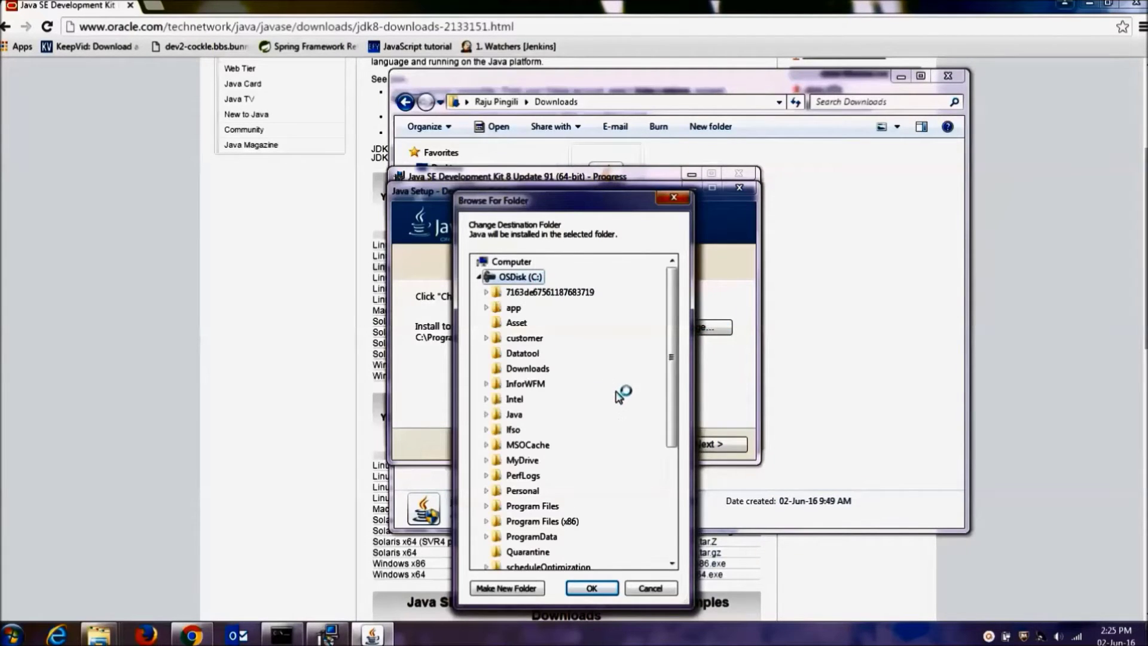
double_click(515, 414)
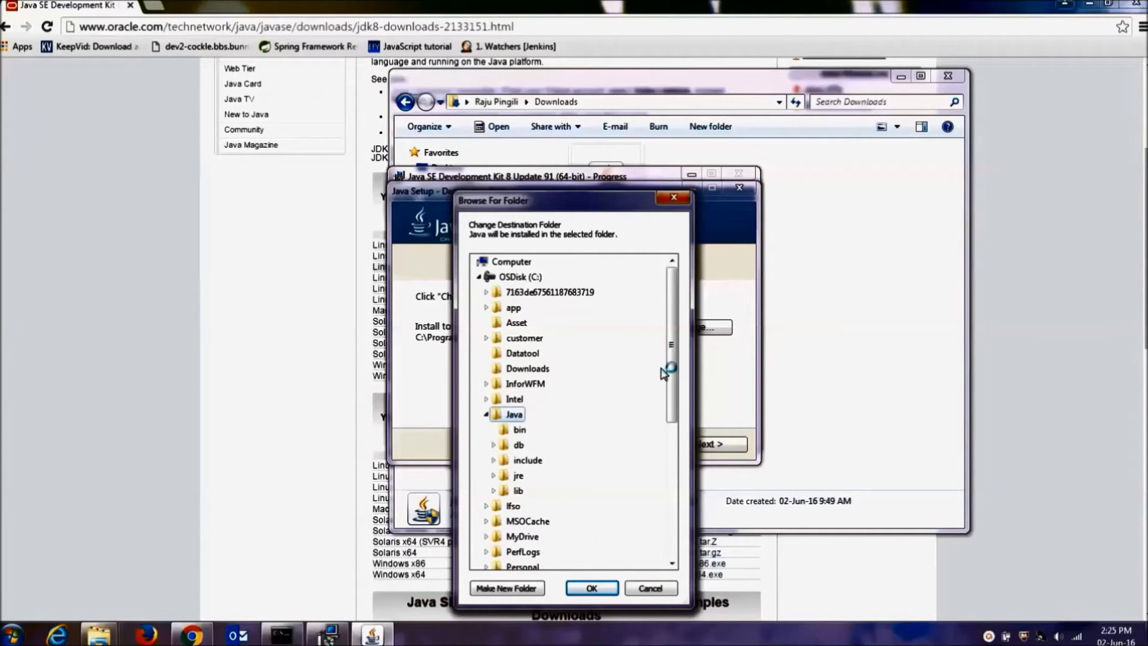
drag(670, 368, 671, 487)
click(591, 588)
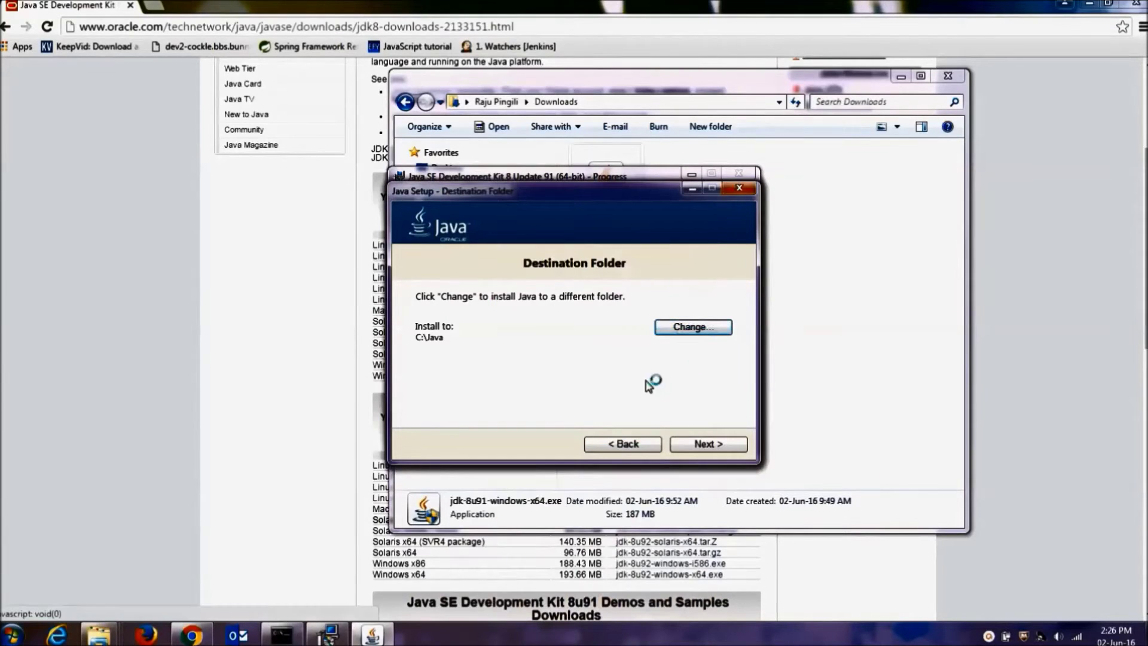
- Install the JRE into C:\Java and close the completed JDK setup wizard
click(708, 444)
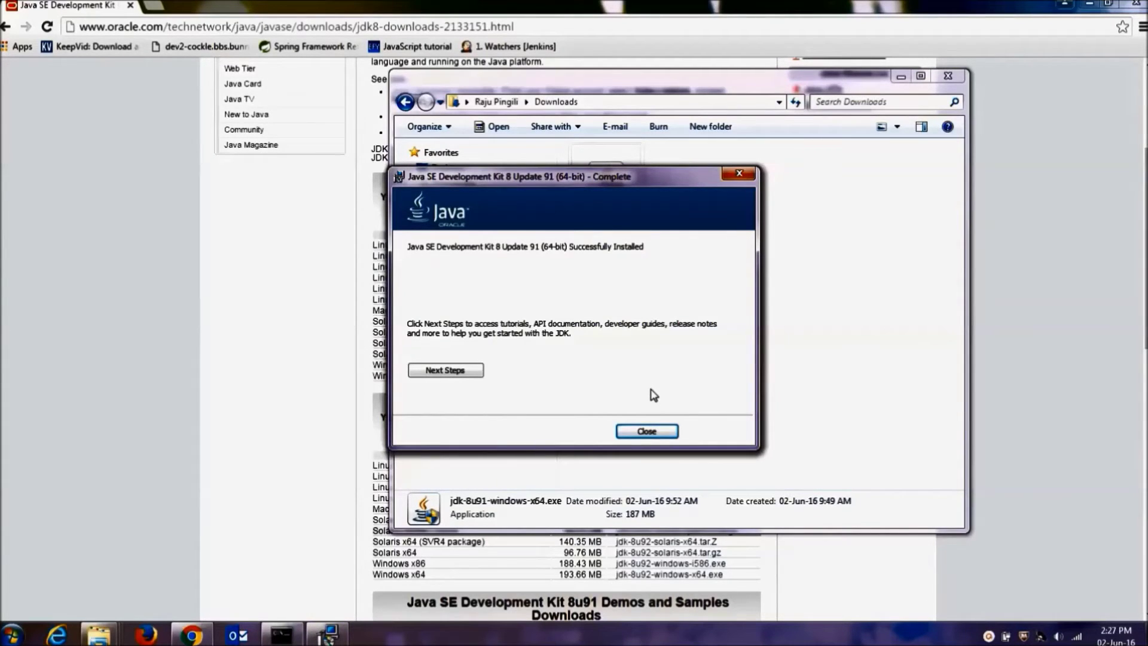
click(652, 429)
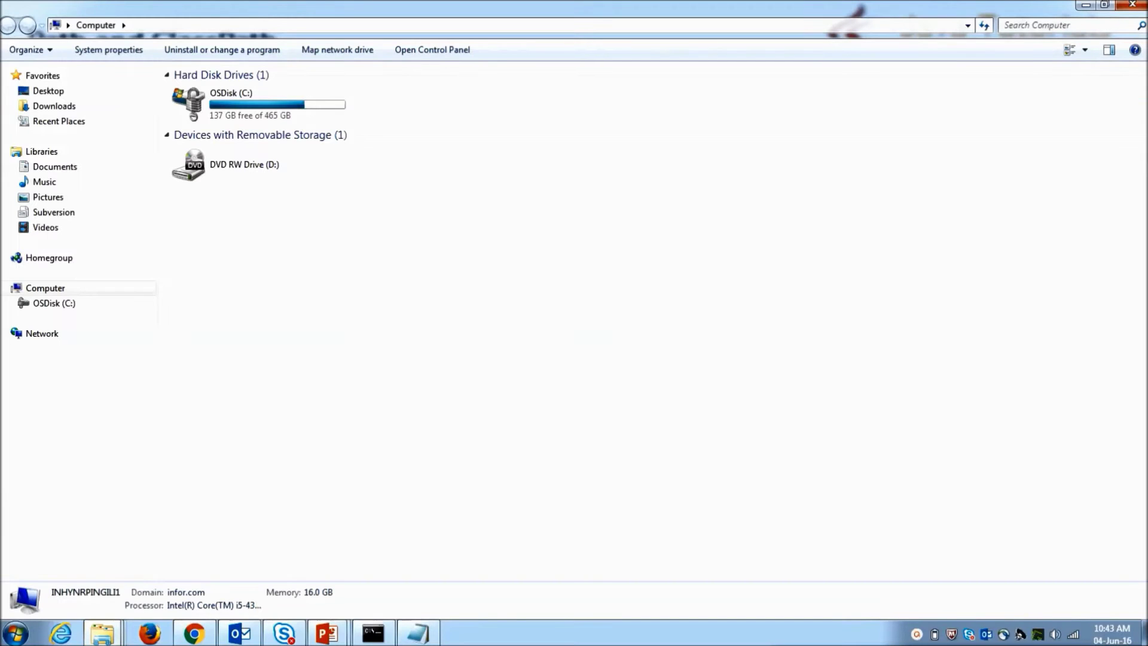
- Browse to the C:\Java\bin folder in Windows Explorer and sort its files by type
click(257, 103)
double_click(257, 103)
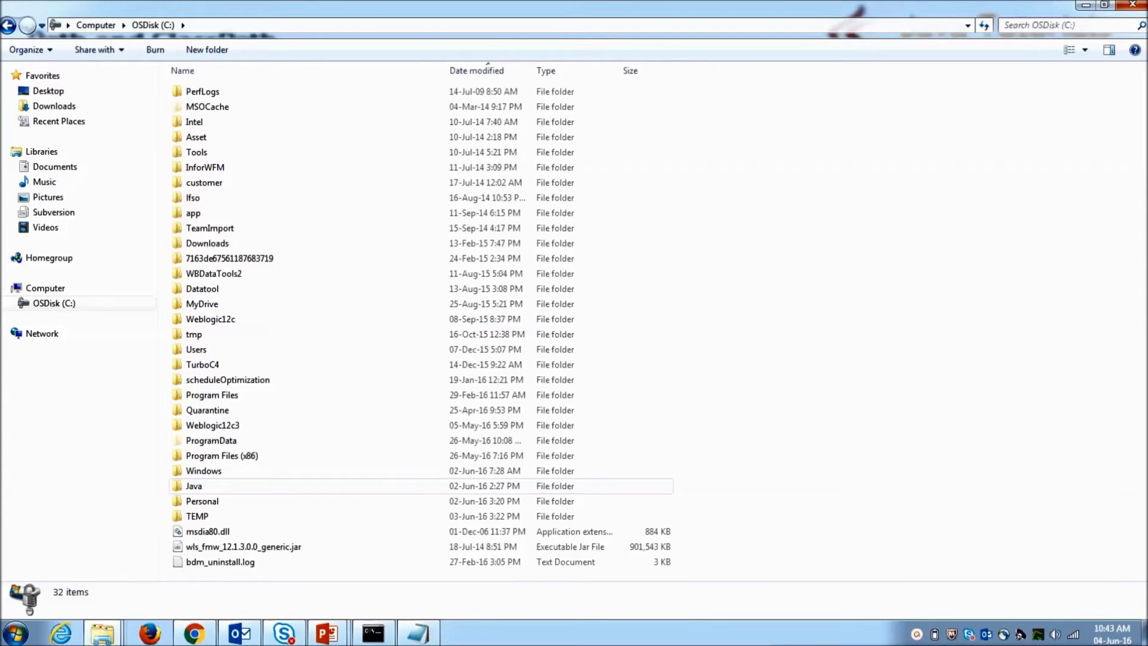
double_click(258, 486)
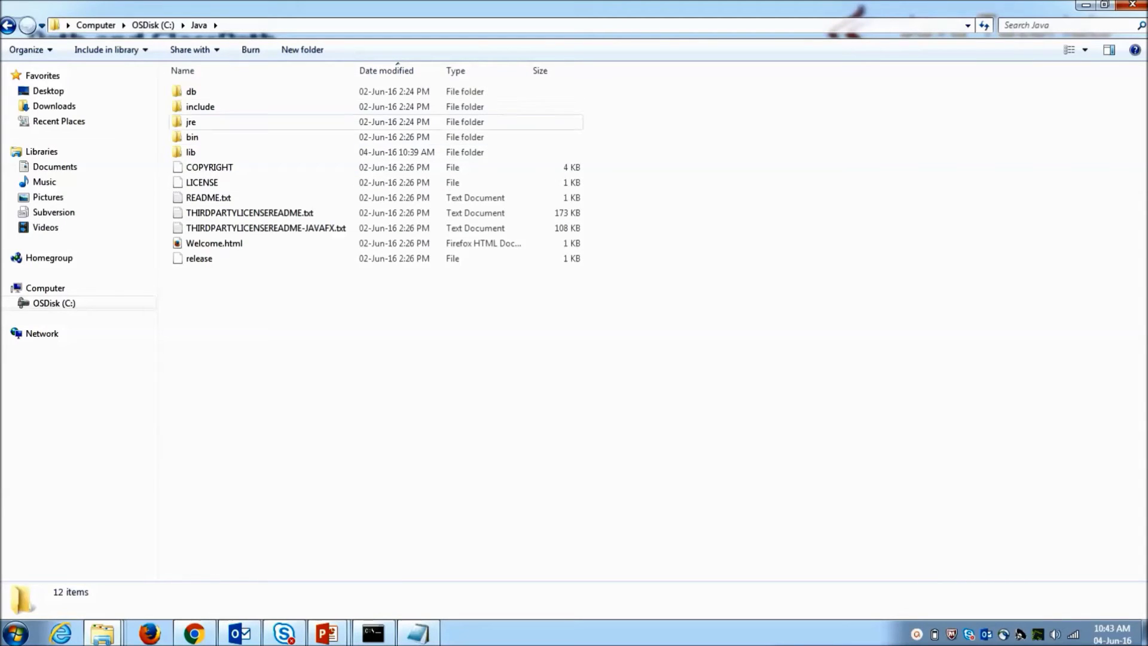
click(239, 137)
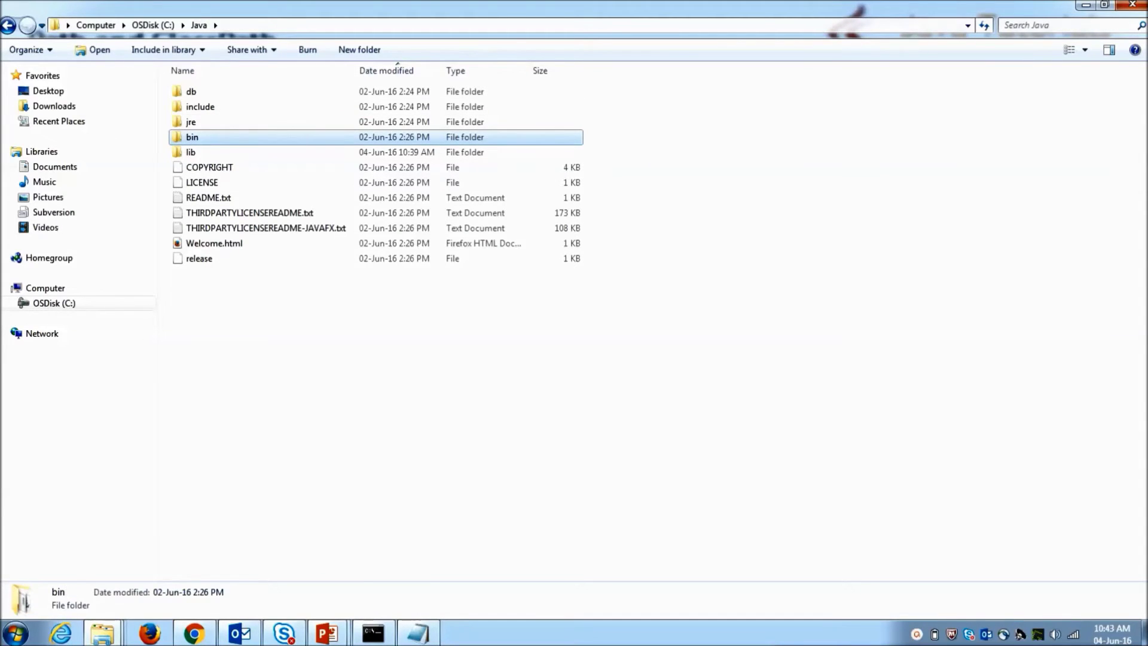
double_click(239, 137)
click(478, 70)
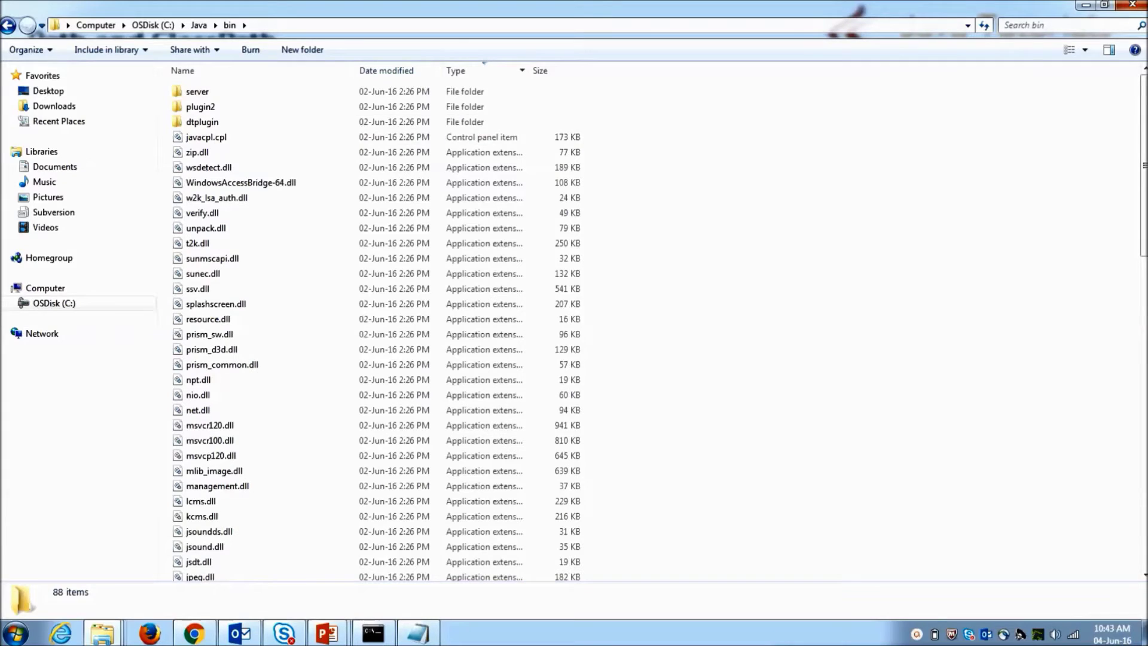
- Examine the executables in the bin folder, including java.exe, javaw.exe and javacpl.exe
scroll(239, 436, down, 11)
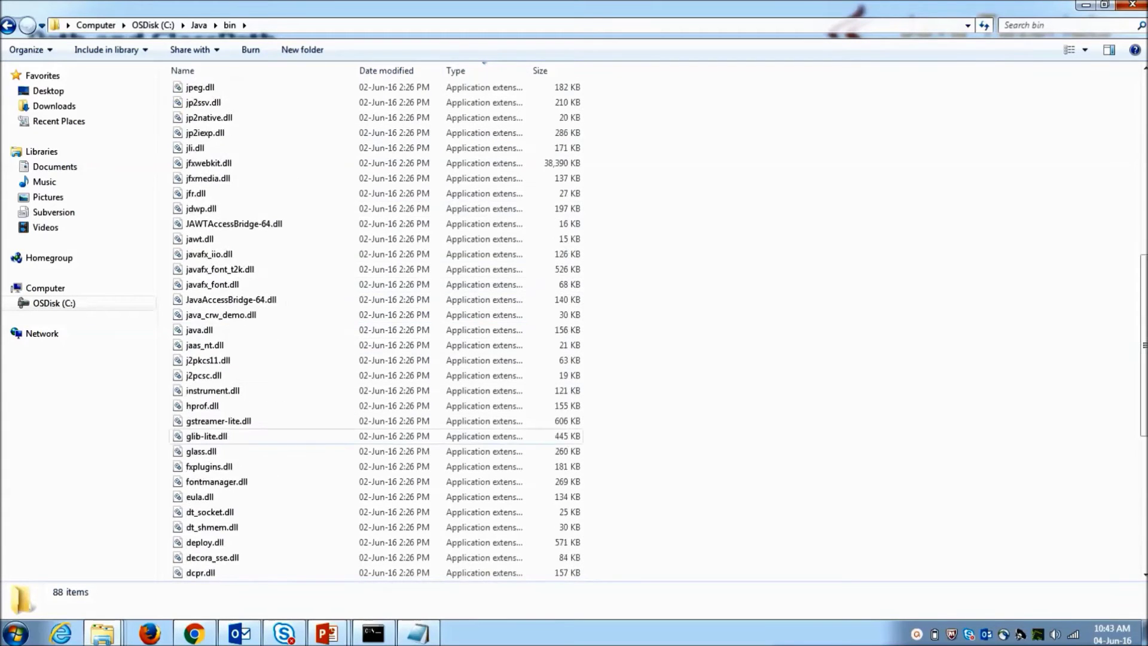
scroll(239, 436, down, 8)
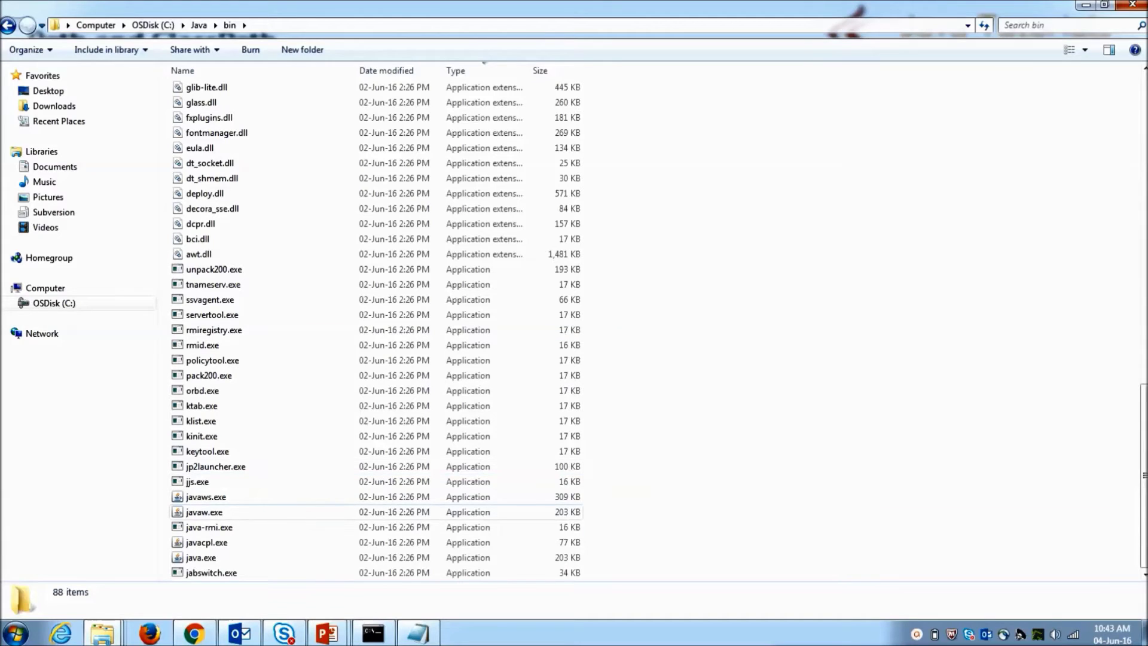
click(201, 557)
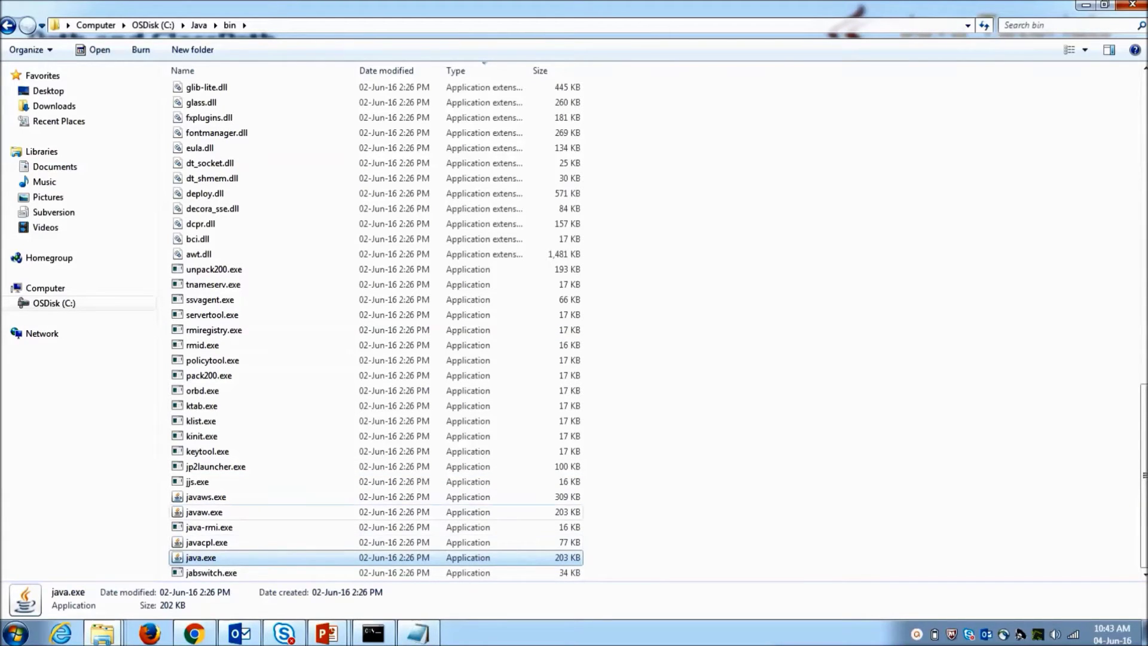
click(204, 512)
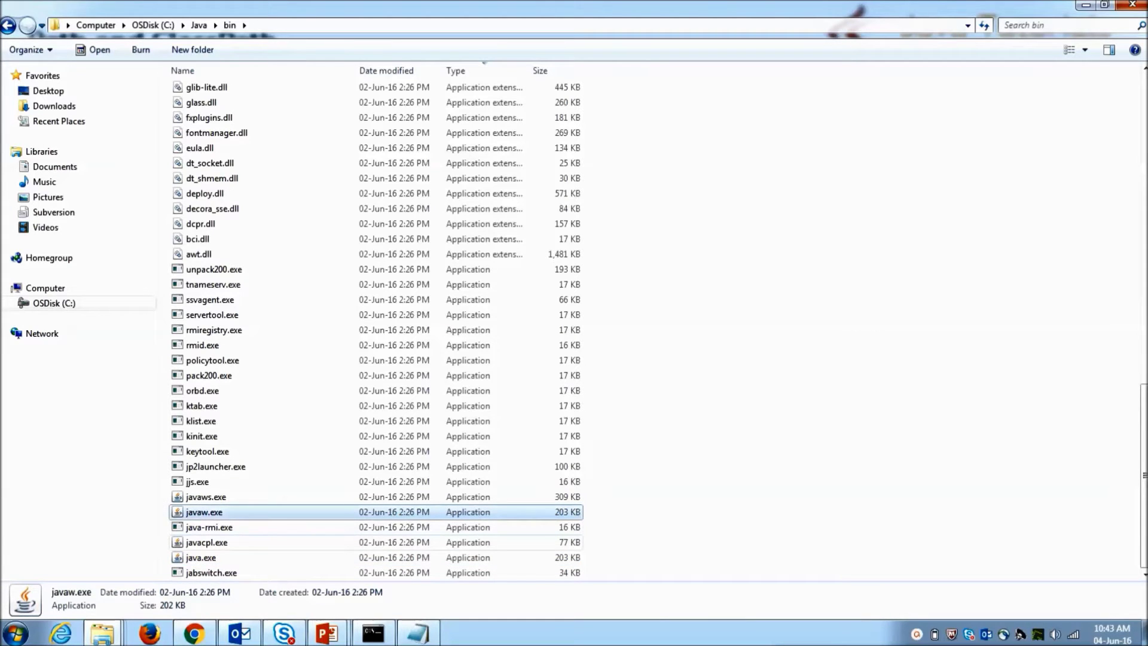
click(207, 542)
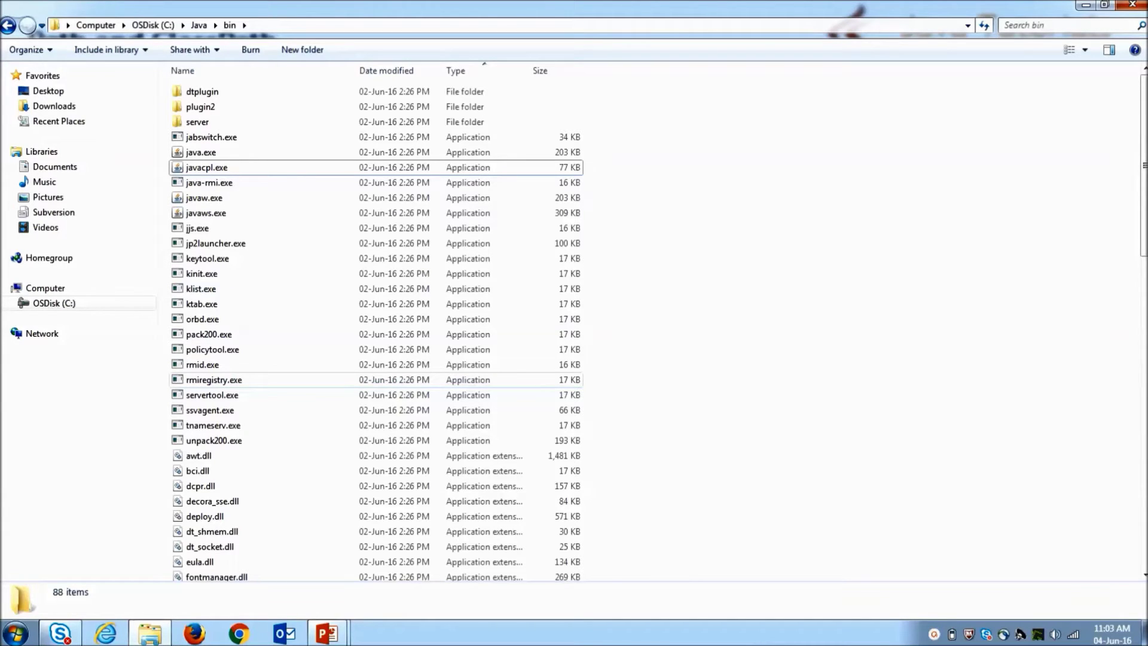
- Switch to the running PowerPoint slide show and advance through the ClassPath points of the Path and ClassPath slide
mouse_move(326, 633)
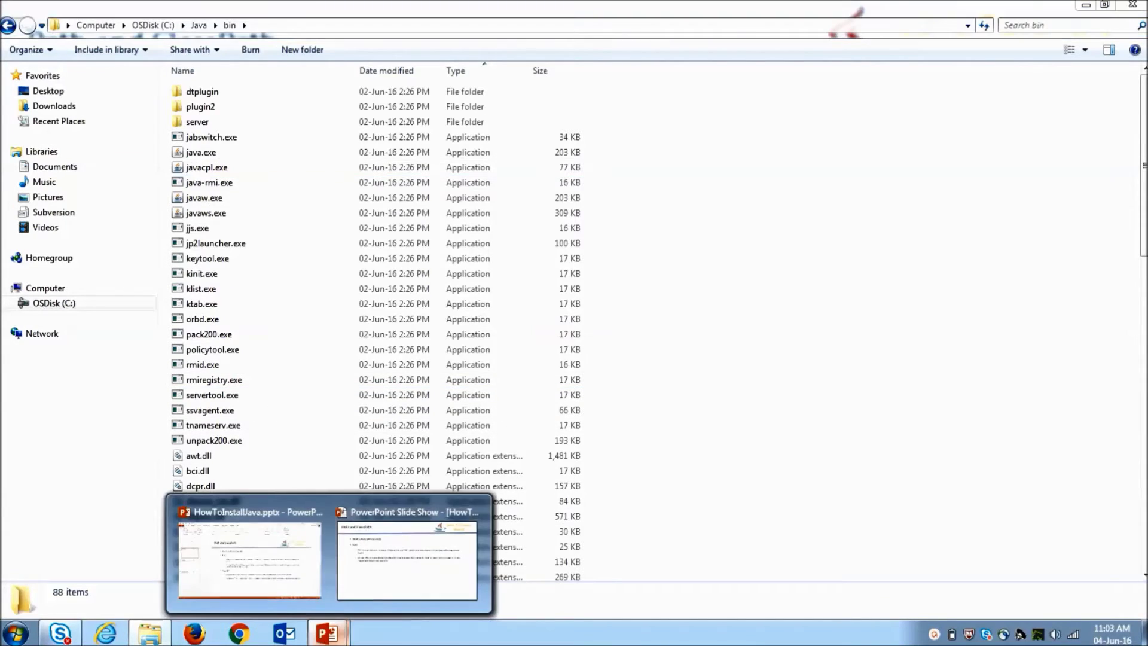
click(410, 556)
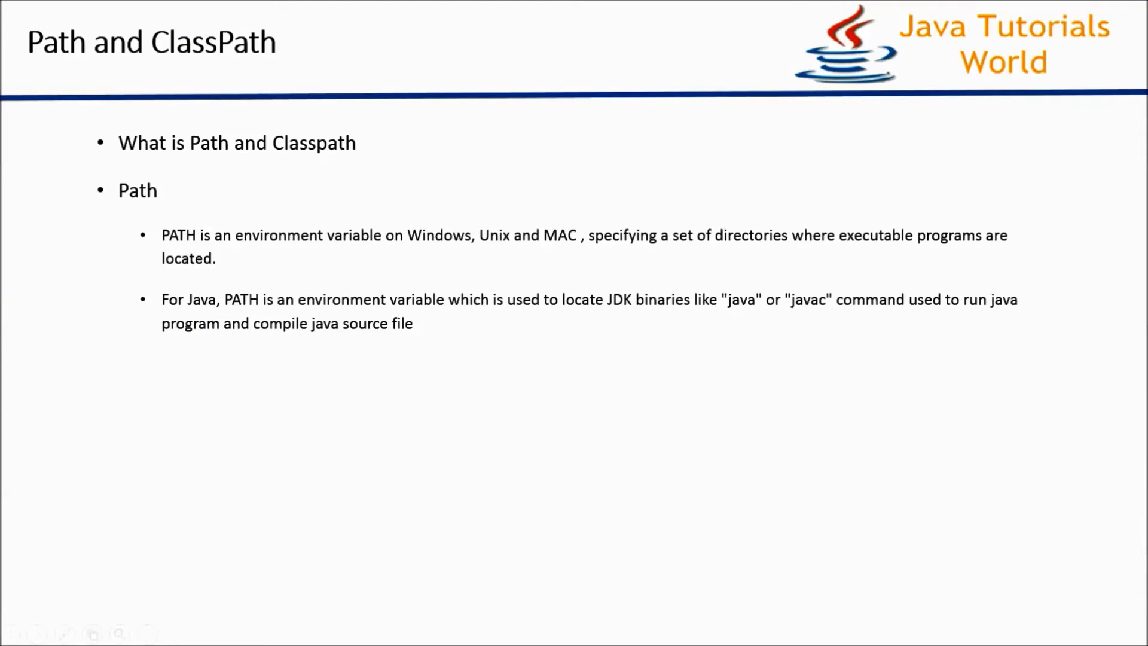
key(Right)
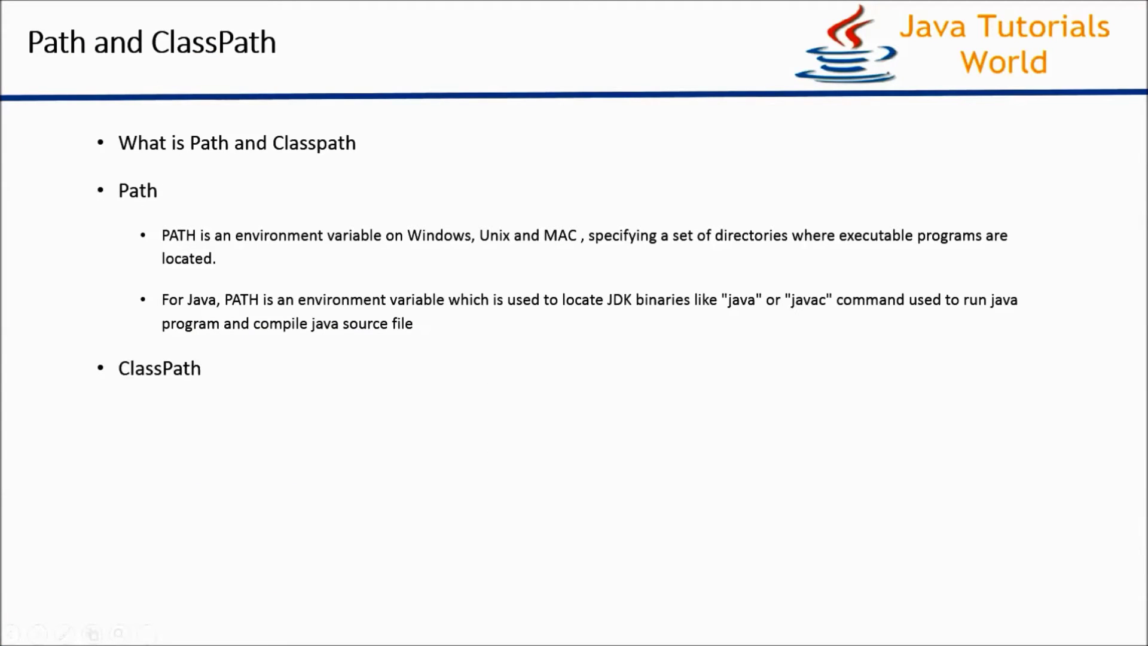
key(Right)
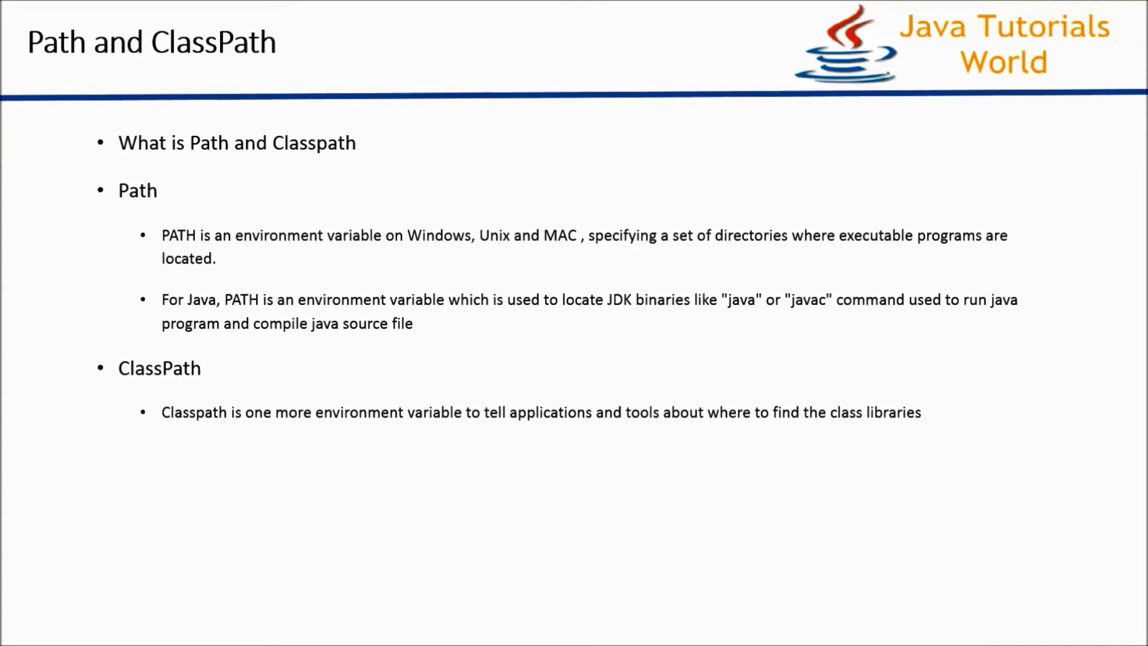
key(Right)
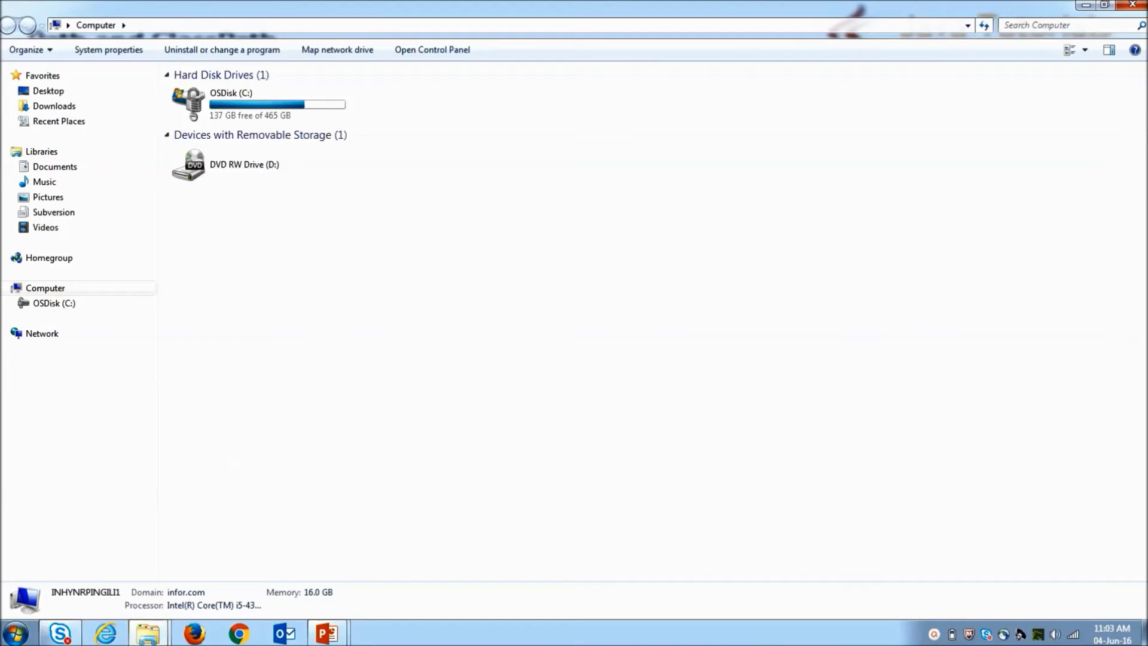
- In Windows Explorer, go to C:\Java\lib and extract rt.jar with 7-Zip into its own rt folder
double_click(232, 101)
click(194, 486)
double_click(194, 486)
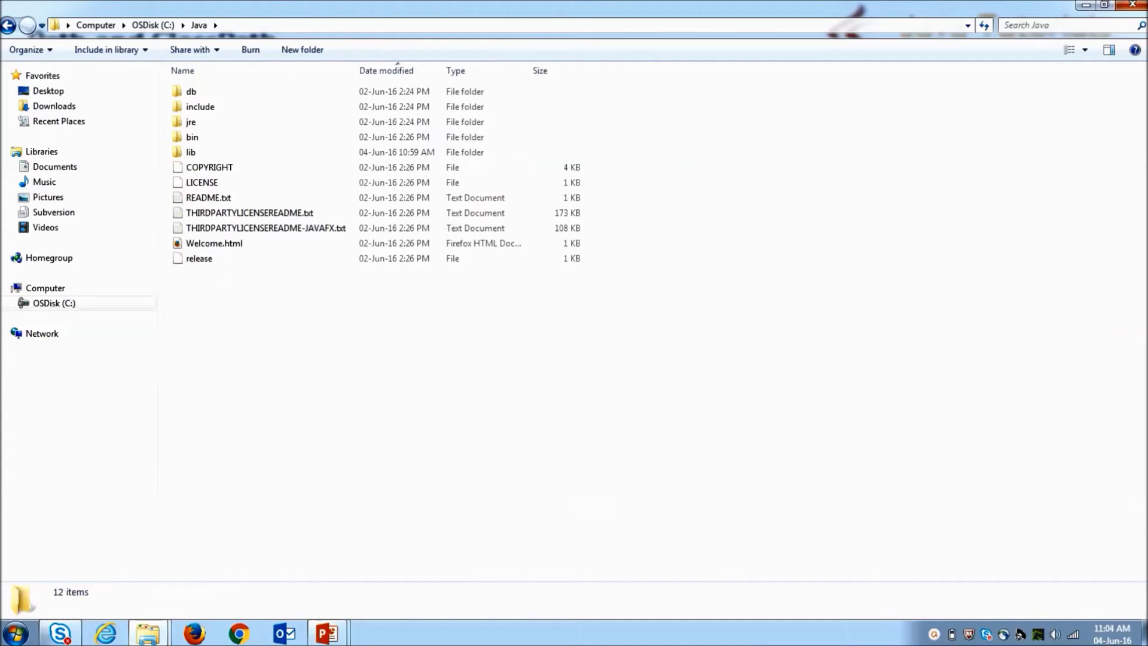
double_click(191, 152)
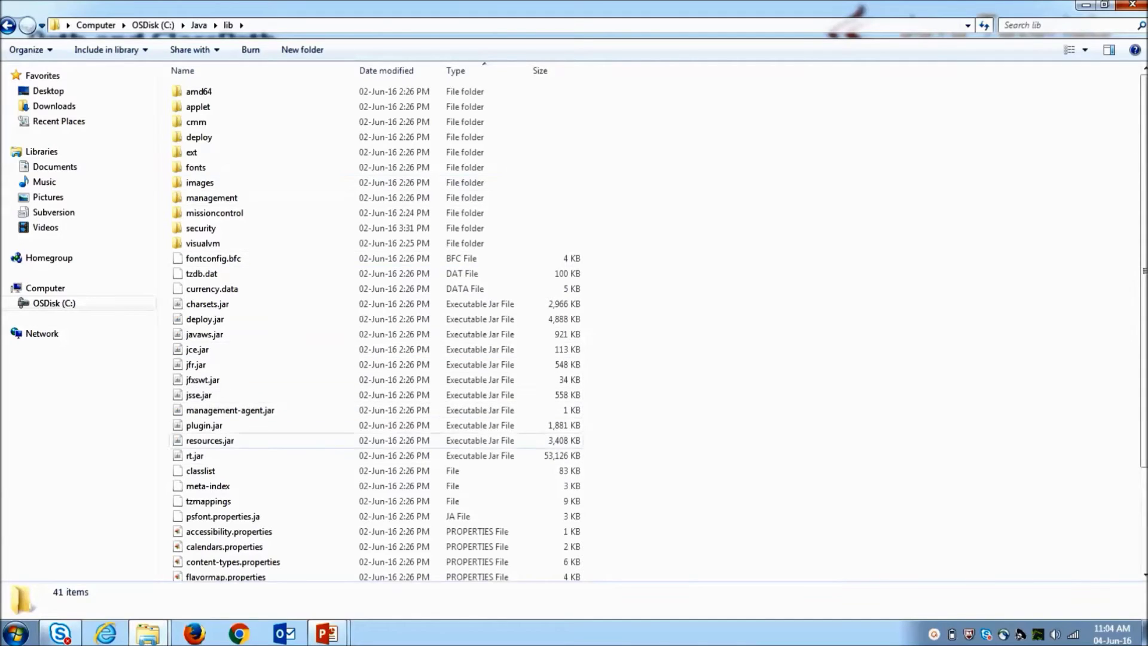
right_click(210, 456)
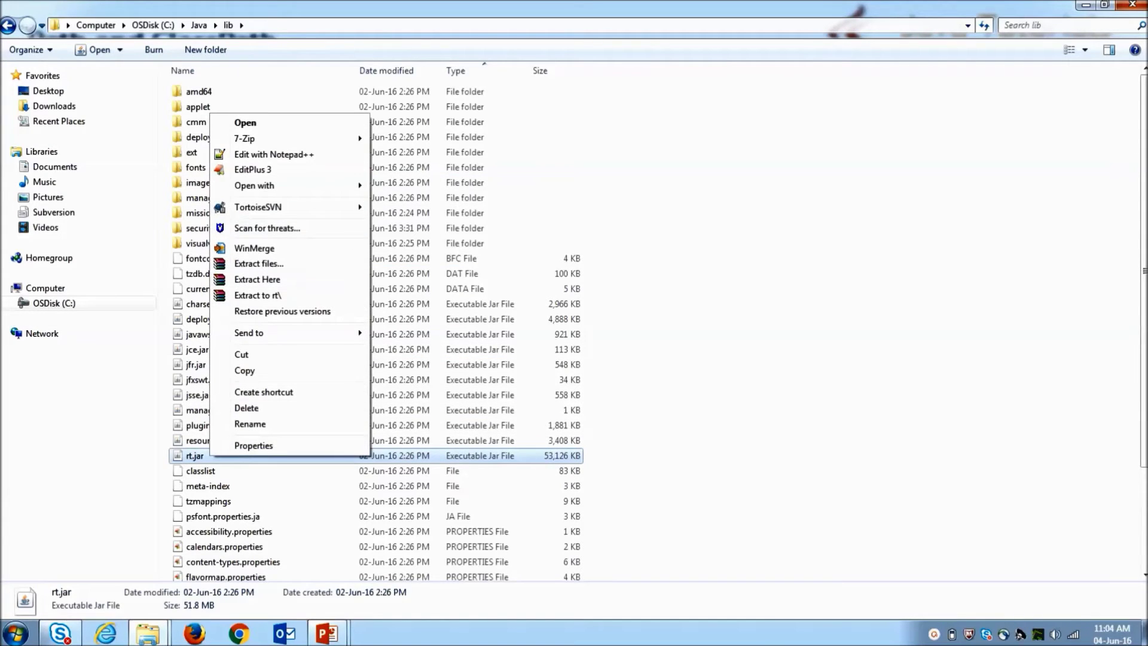
mouse_move(269, 138)
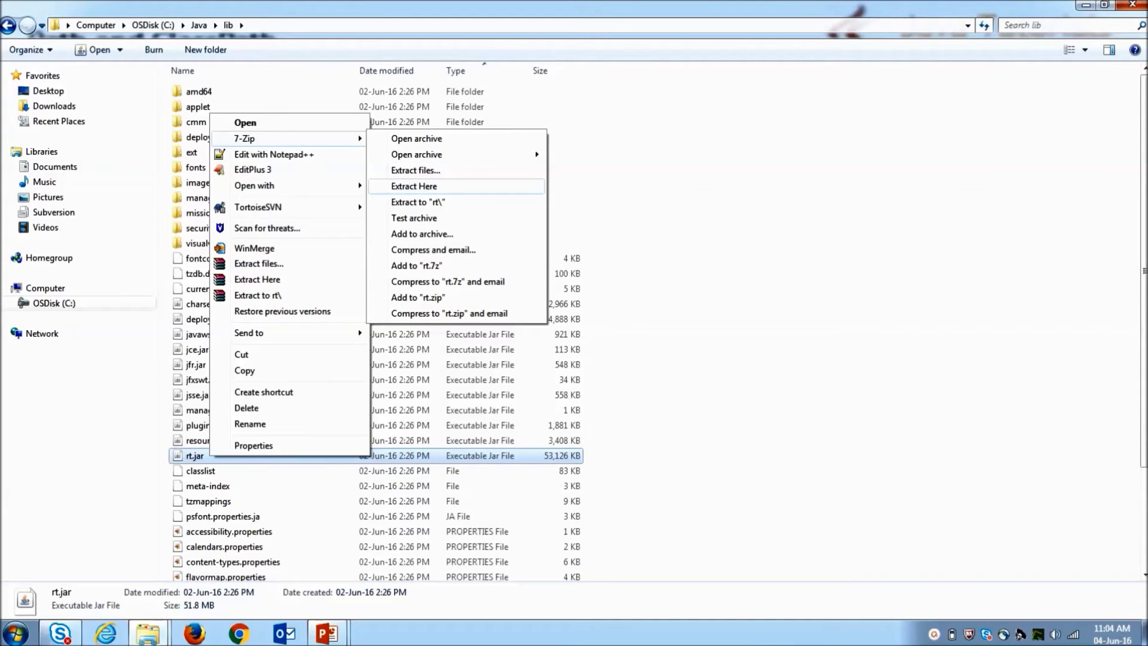
click(418, 202)
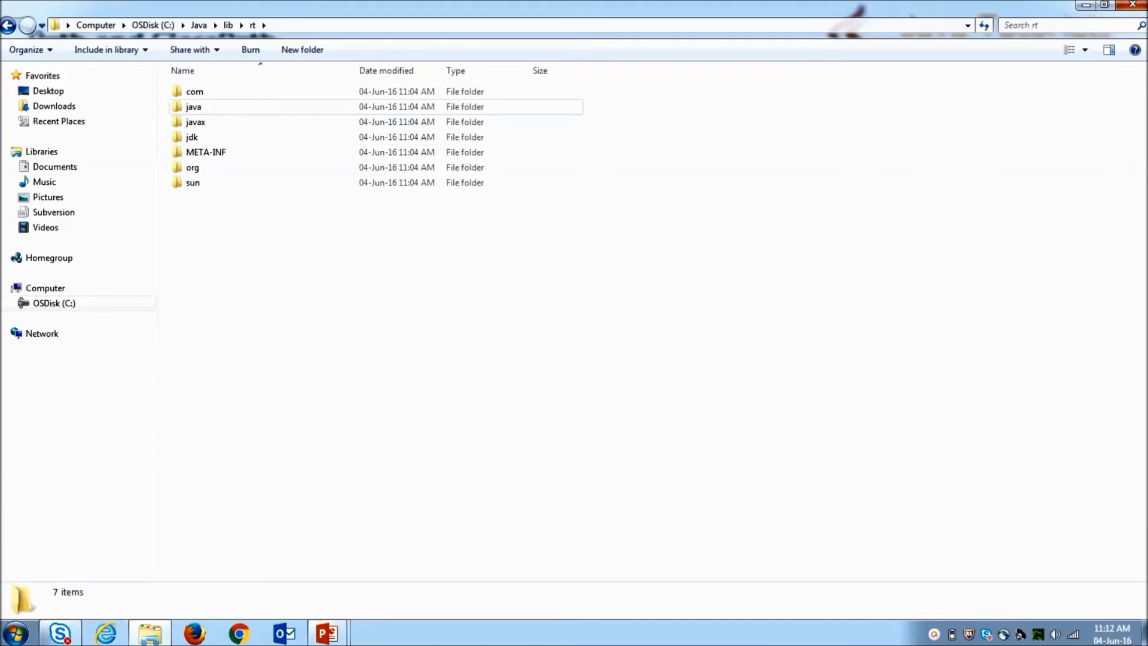
- Browse to java\lang inside the extracted rt folder and locate System.class
double_click(194, 106)
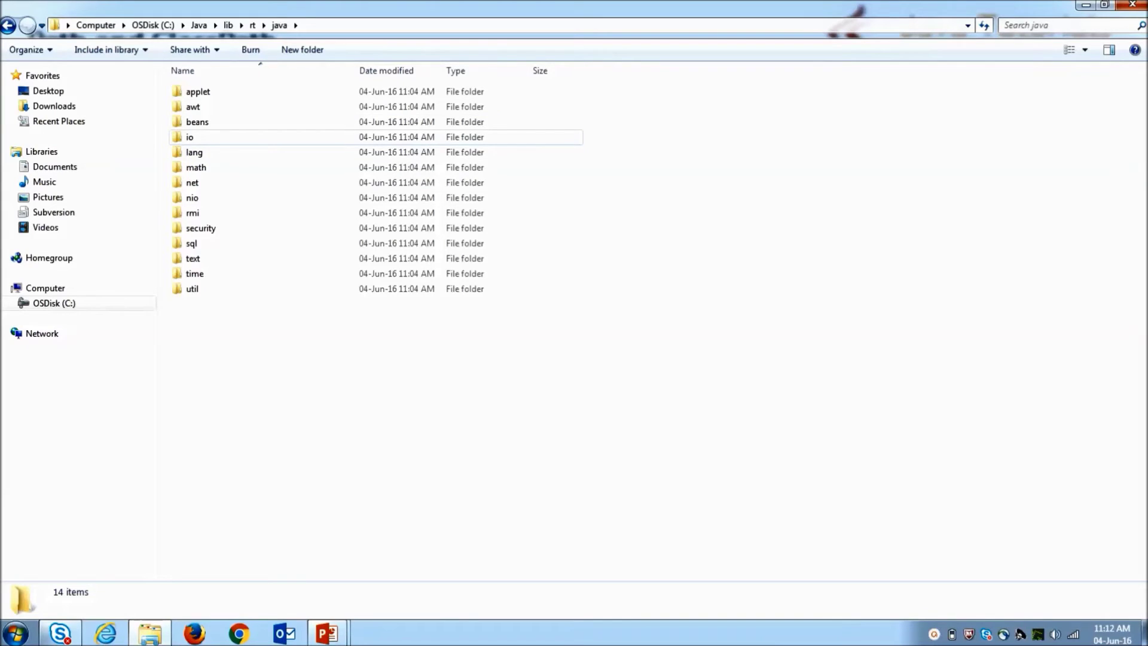
double_click(194, 152)
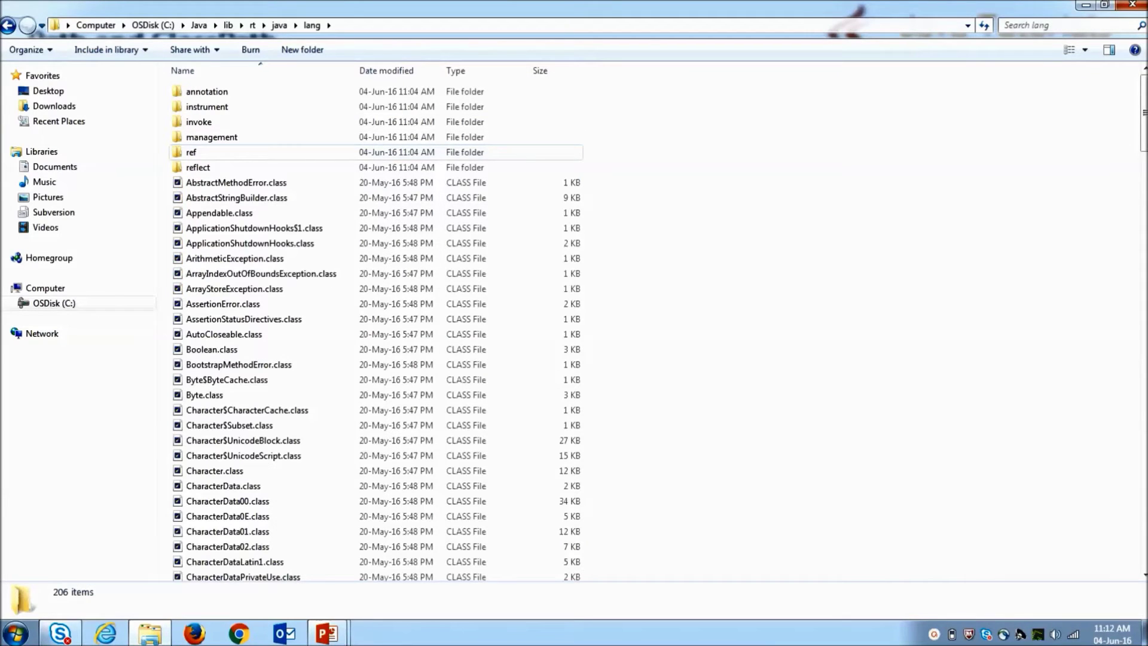
scroll(251, 375, down, 9)
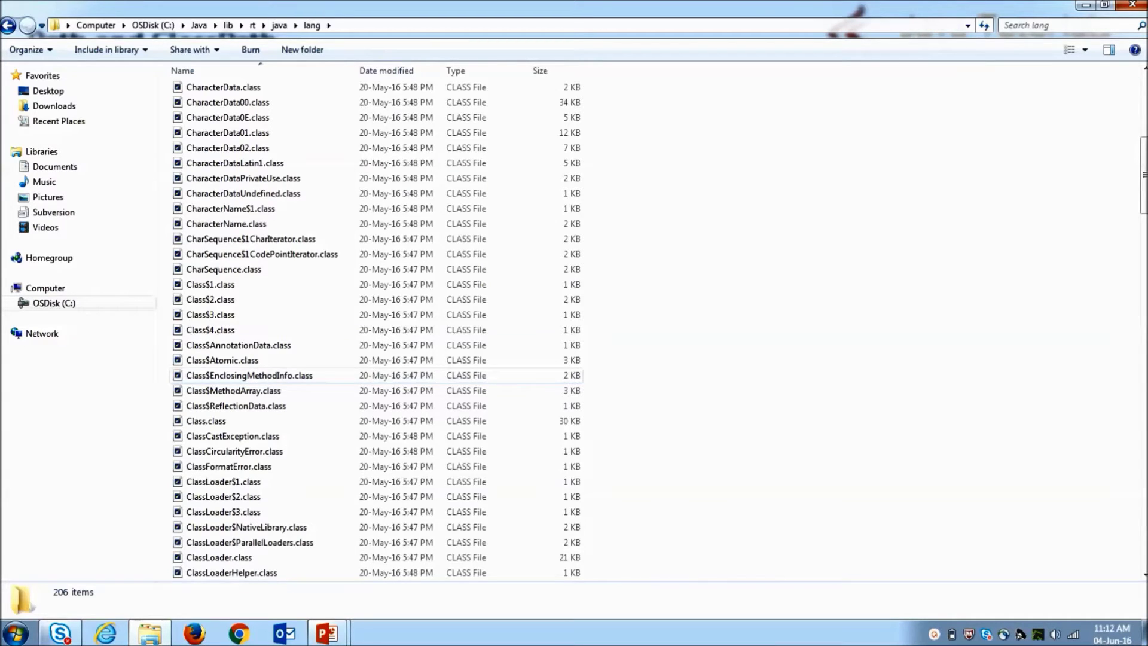
key(s)
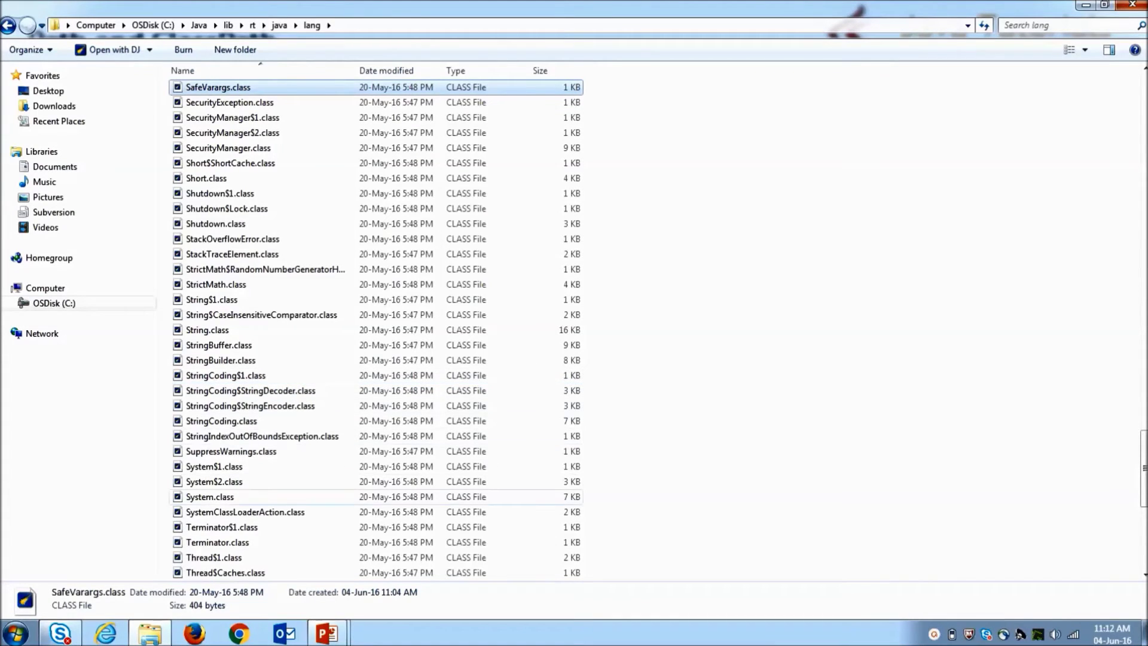
click(210, 498)
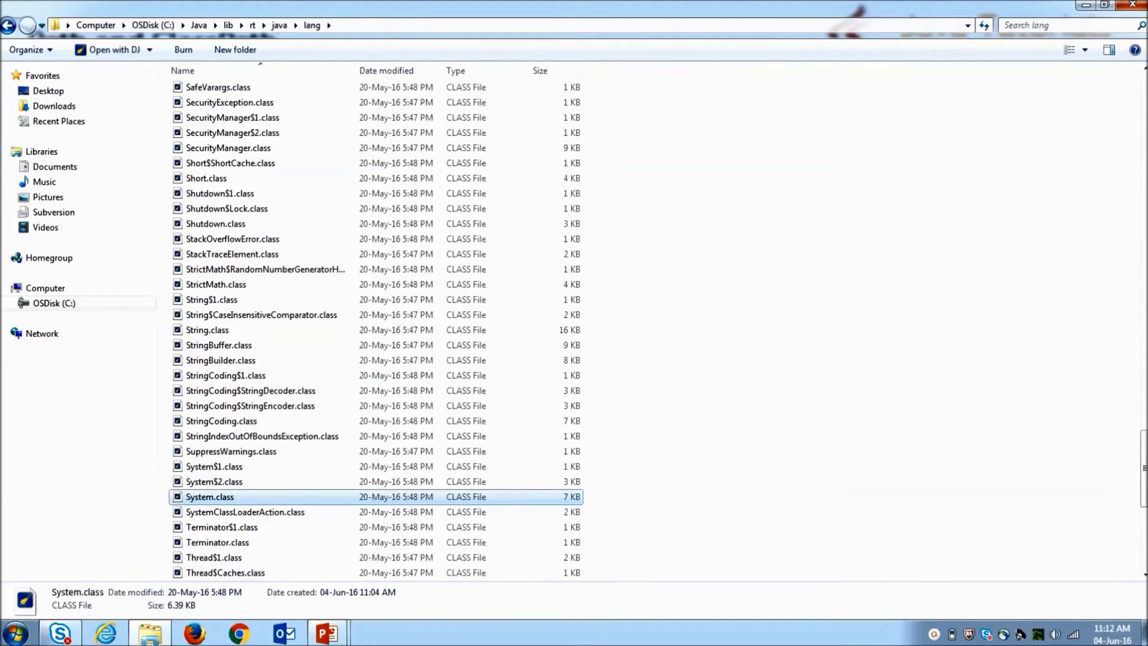
- Go back to the java folder and look through the class files in its io package
click(280, 25)
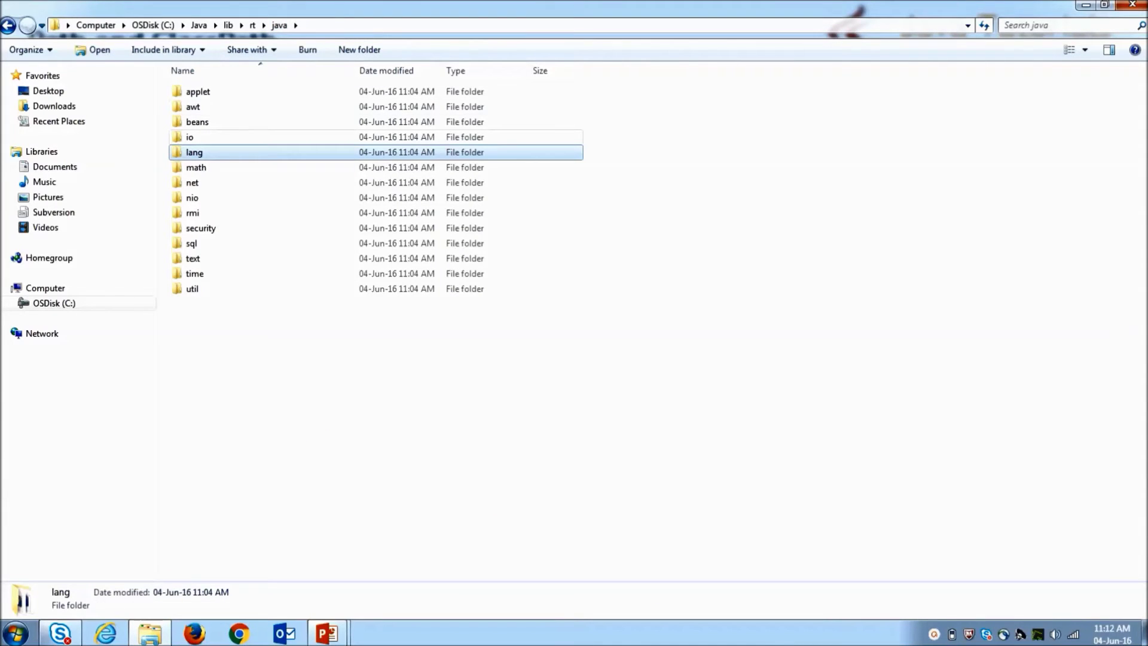
double_click(189, 137)
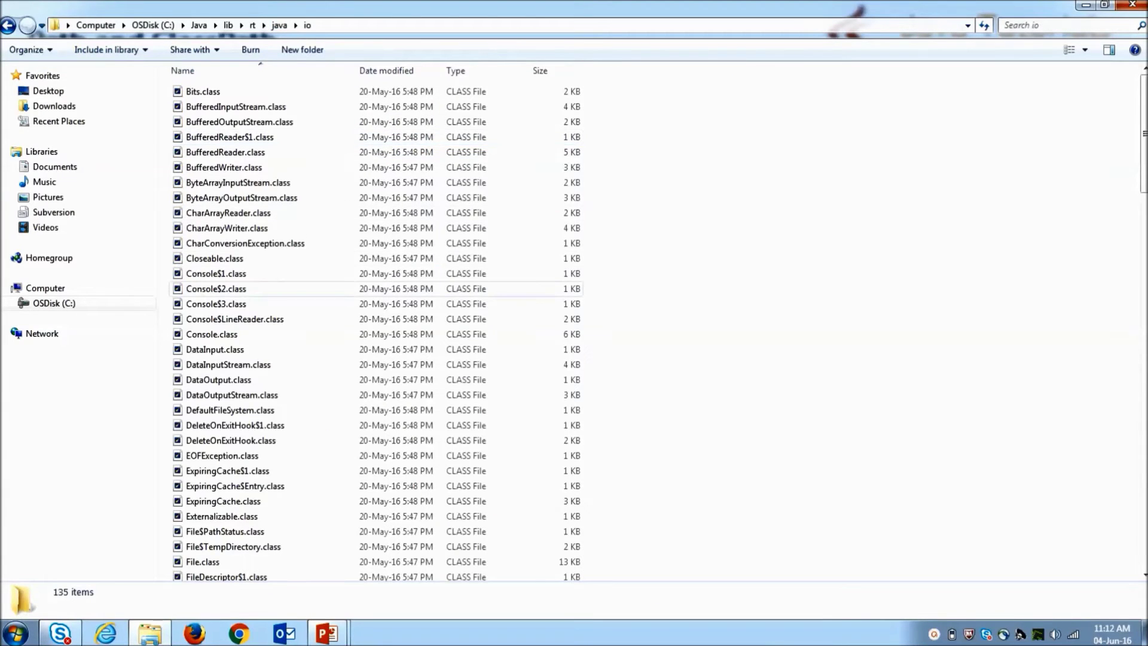
scroll(376, 287, down, 10)
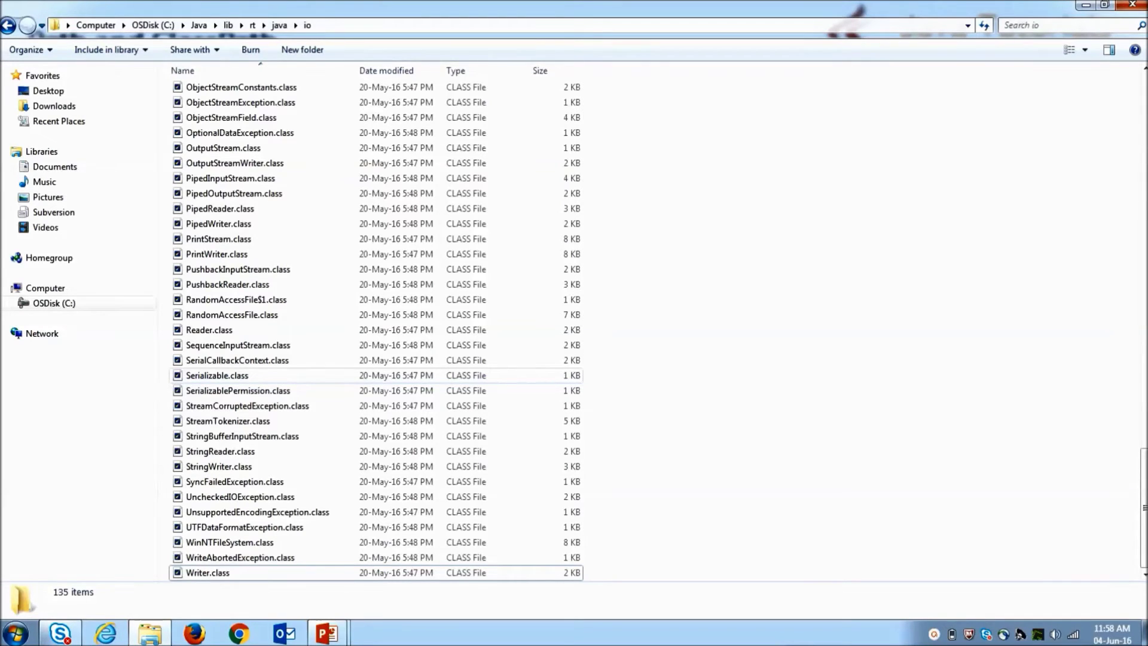
- Open a maximized Command Prompt and set the JAVA_HOME variable to C:\Java
key(super+r)
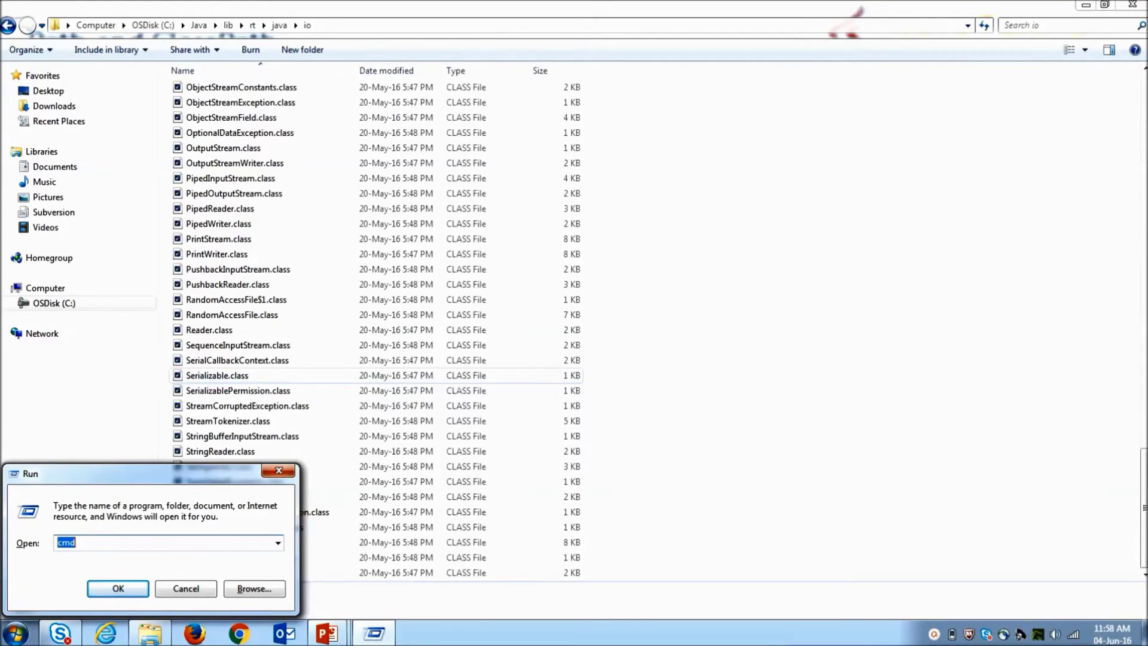
key(Return)
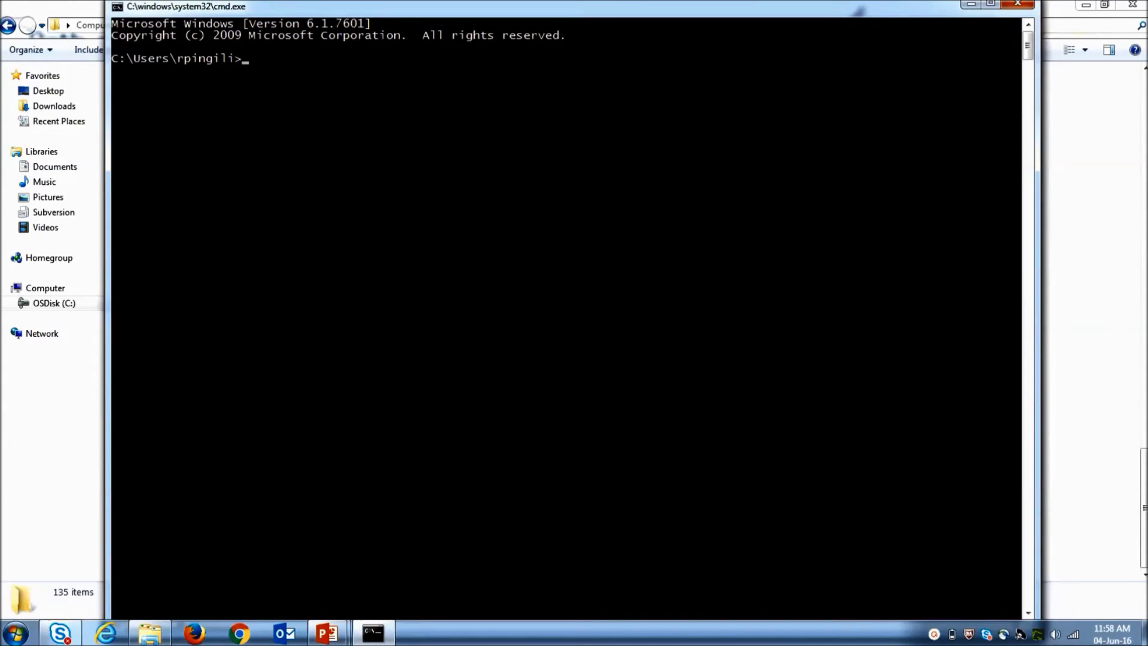
key(super+Up)
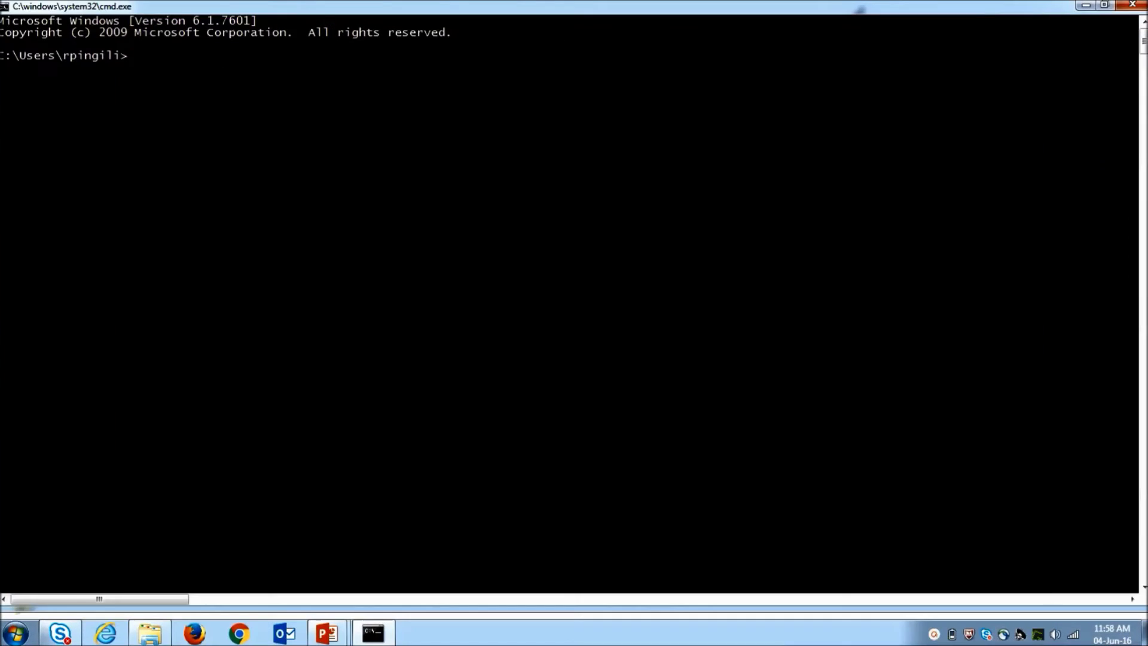
text(SET JAVA_HOM)
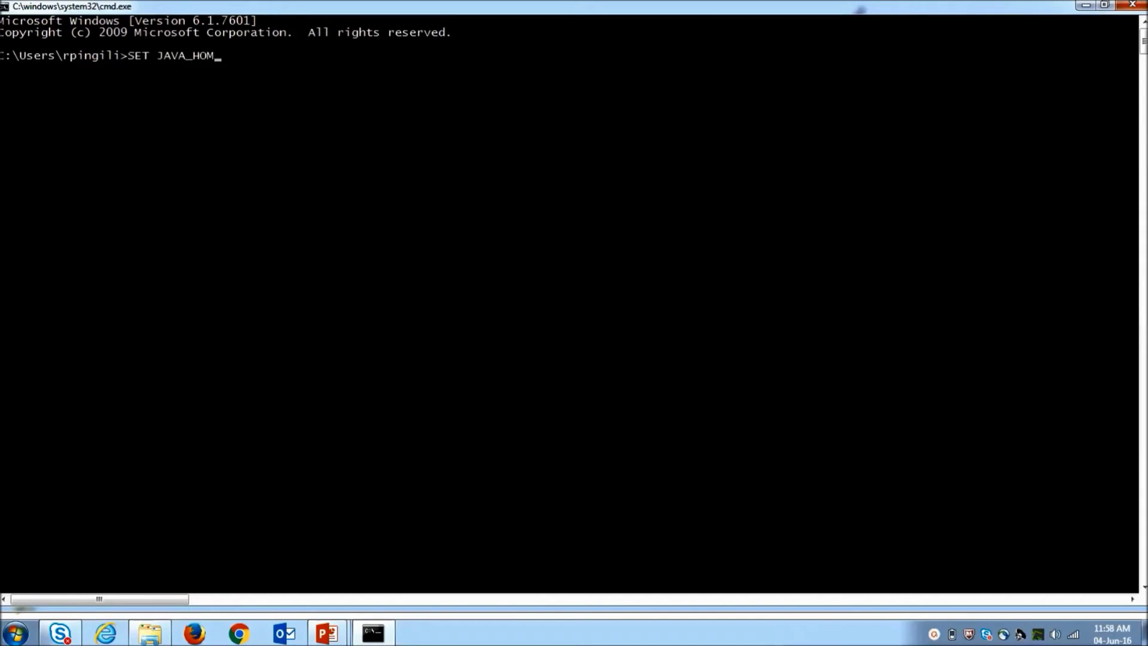
text(E=C:\Java)
key(Return)
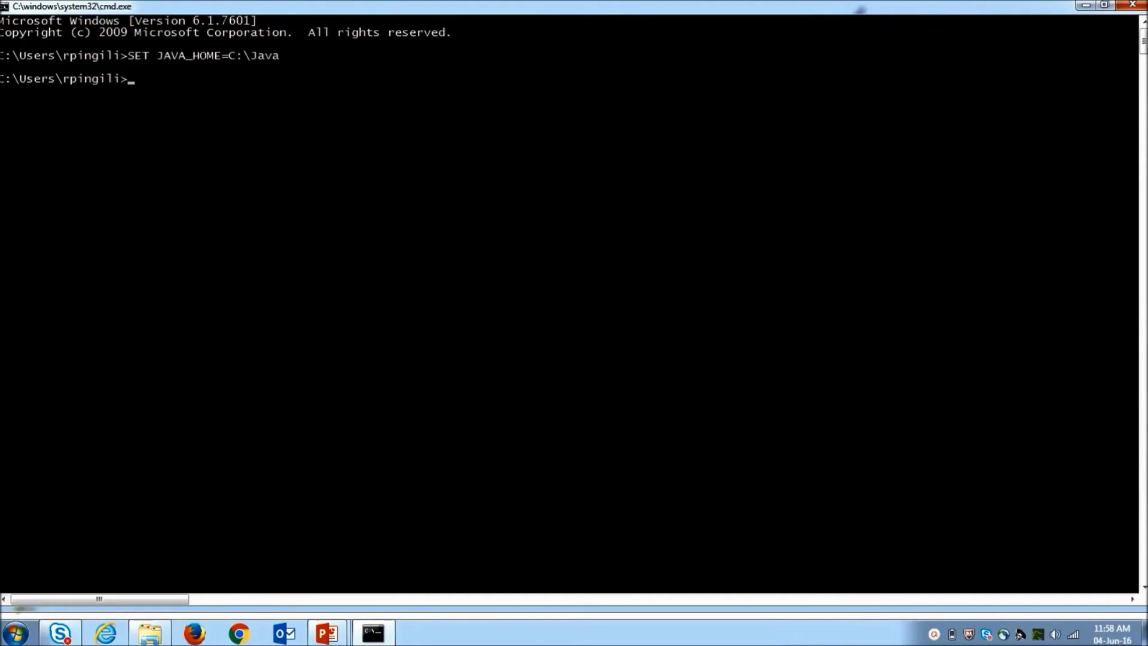
- Display the current value of the PATH environment variable with echo %PATH%
text(echo %PATH%)
key(Return)
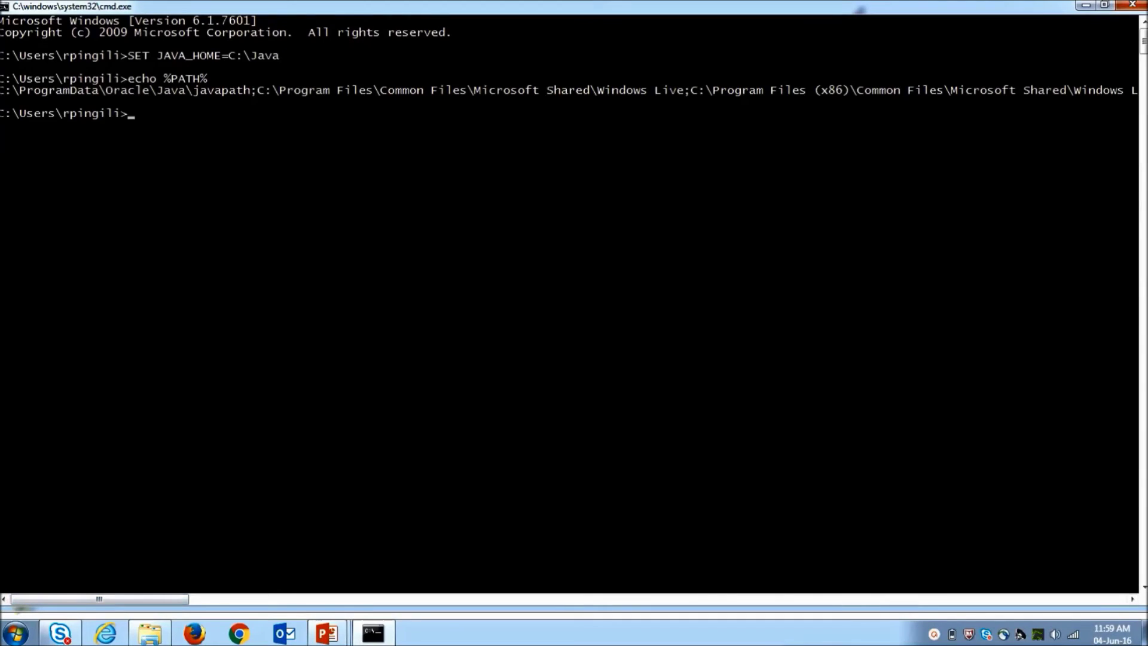
- Append the JDK binaries folder to the PATH variable with SET PATH=%PATH%;%JAVA_HOME%\bin;
drag(1, 90, 806, 89)
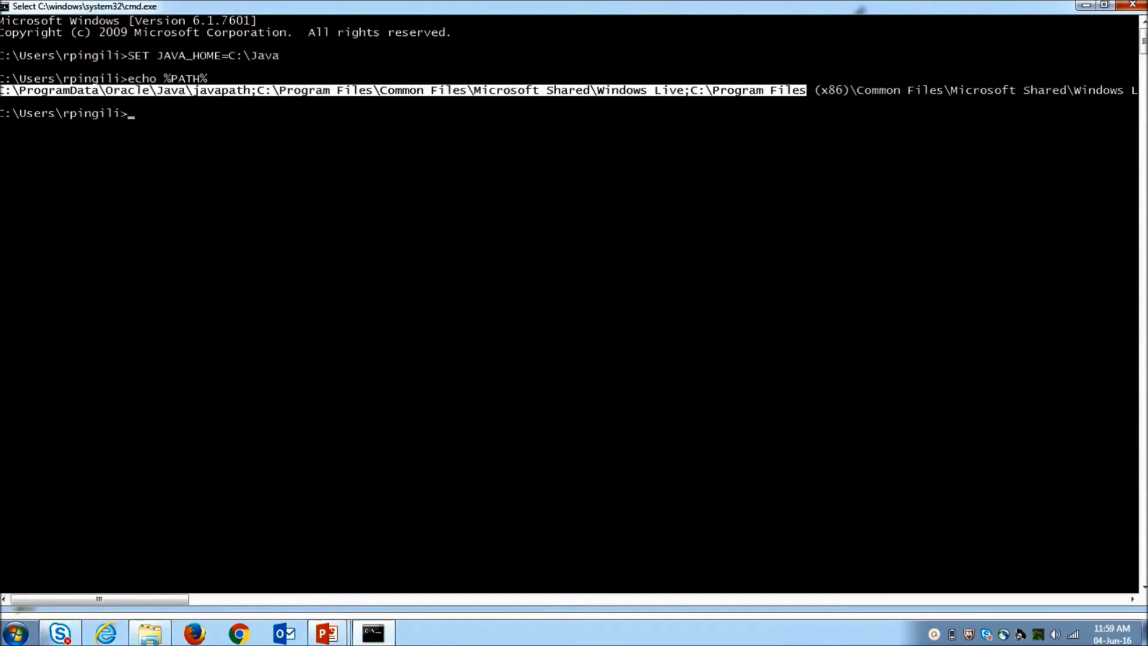
click(225, 147)
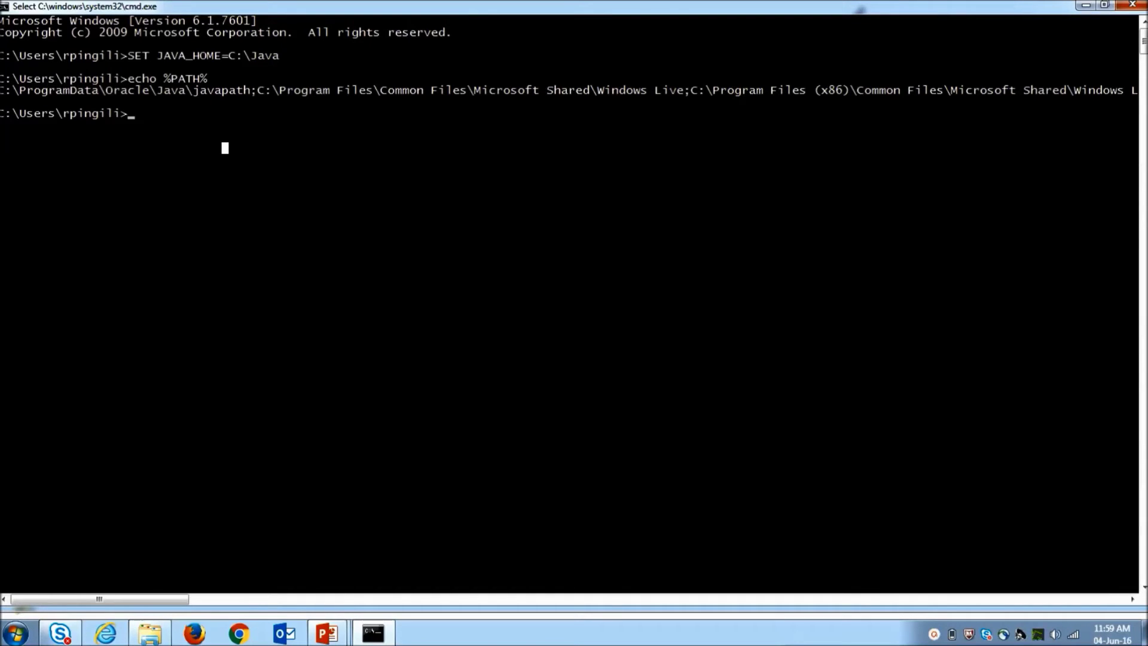
text(SET )
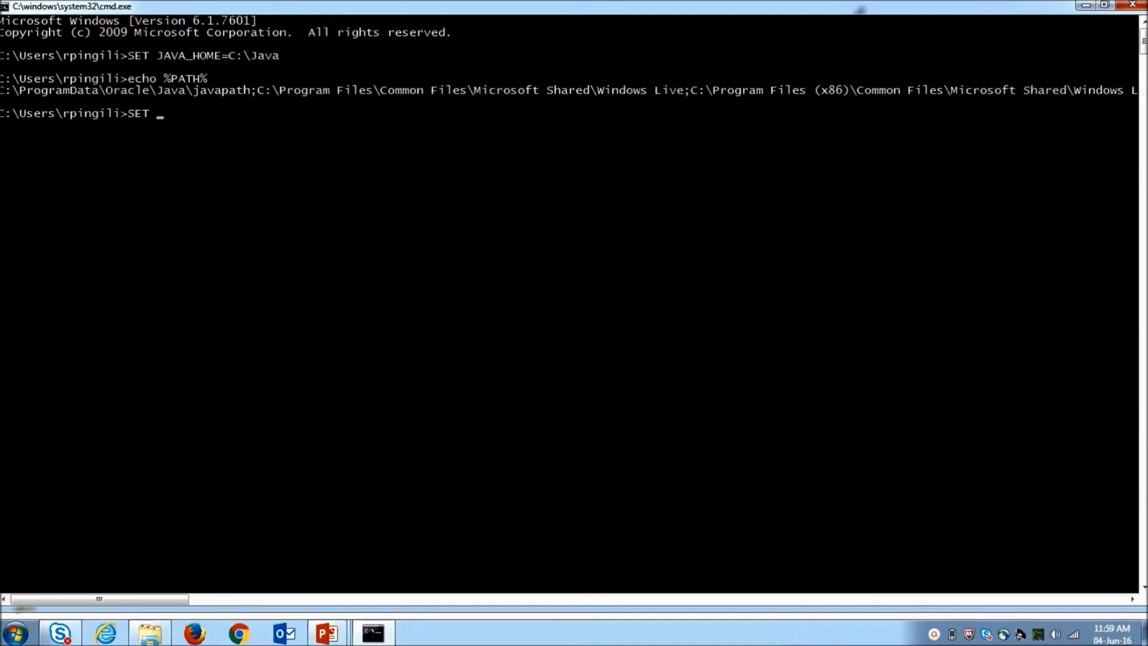
text(PATH=%PATH%)
drag(194, 113, 237, 113)
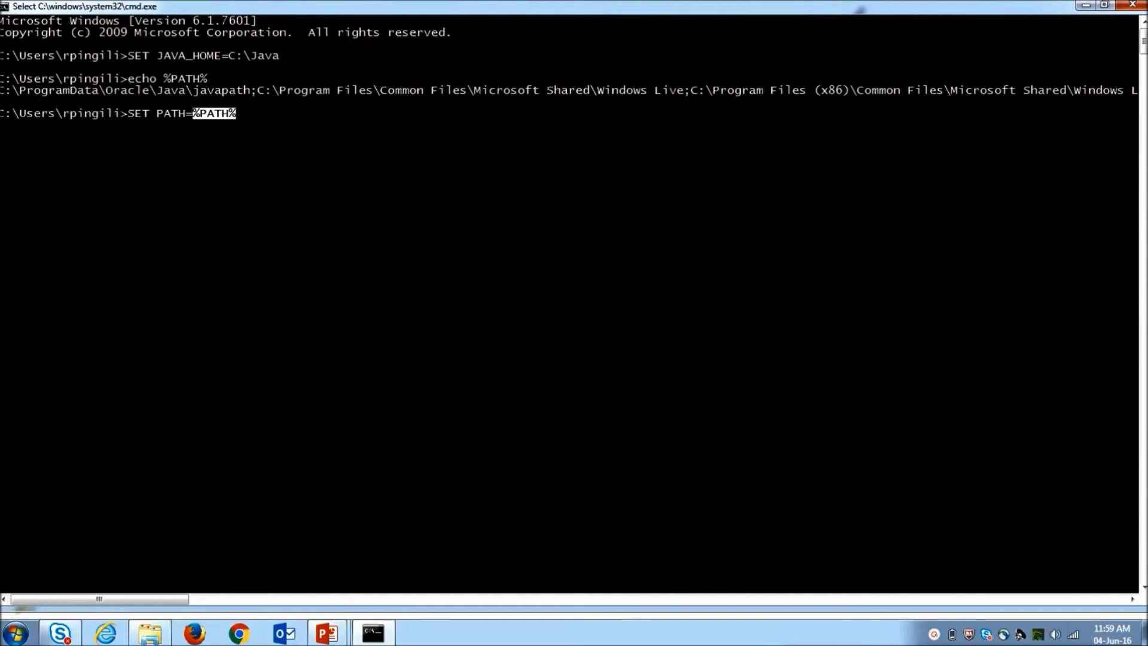
drag(1, 90, 1138, 93)
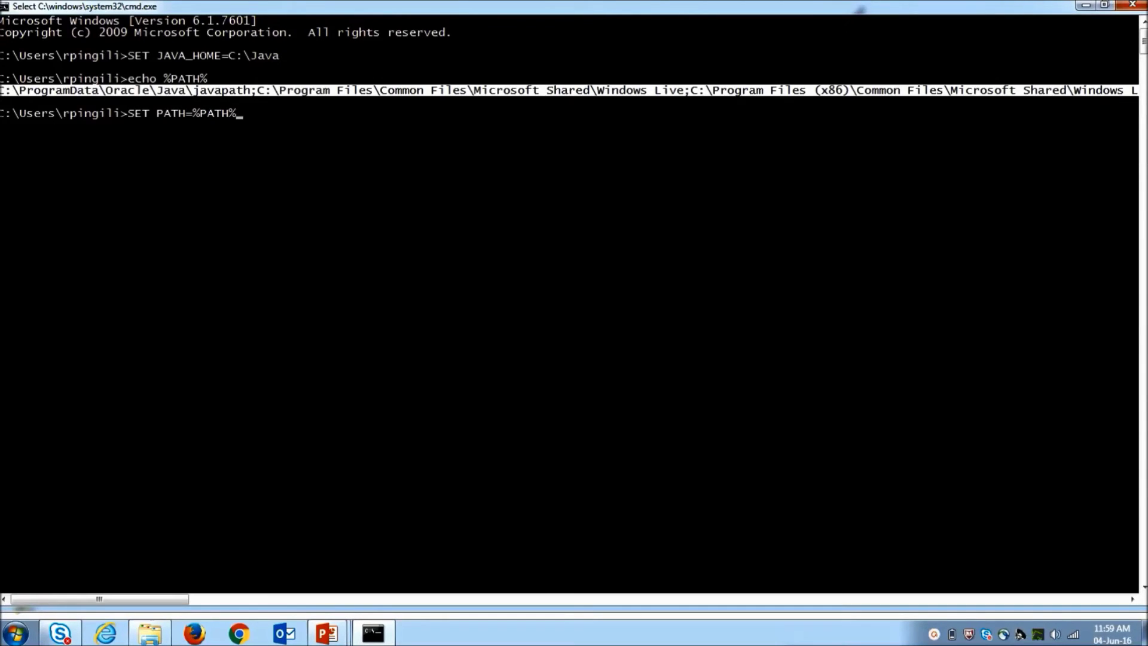
key(Escape)
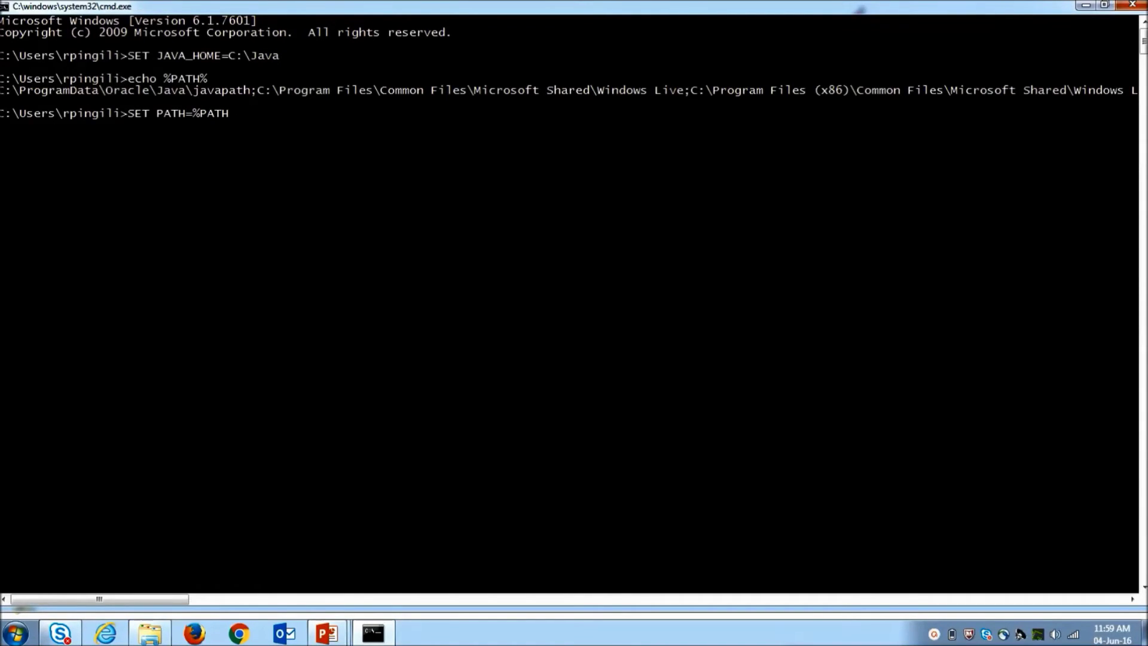
text(;%JA)
text(VA_HOMJ)
key(BackSpace)
text(#)
key(BackSpace)
text(E%)
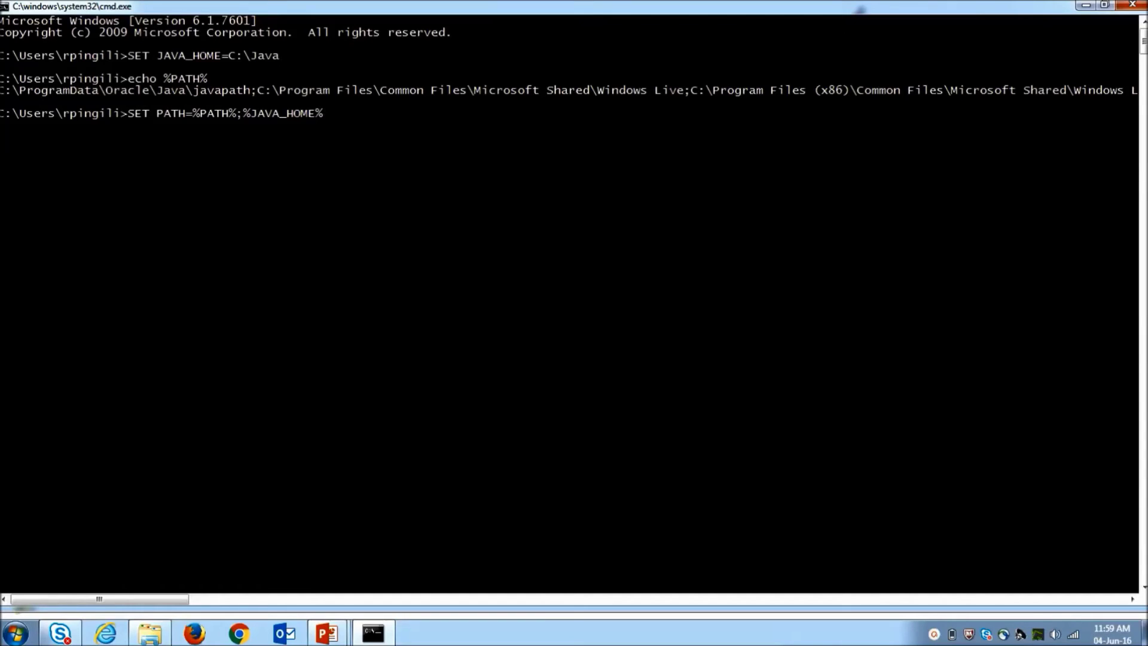
text(\bin;)
key(Return)
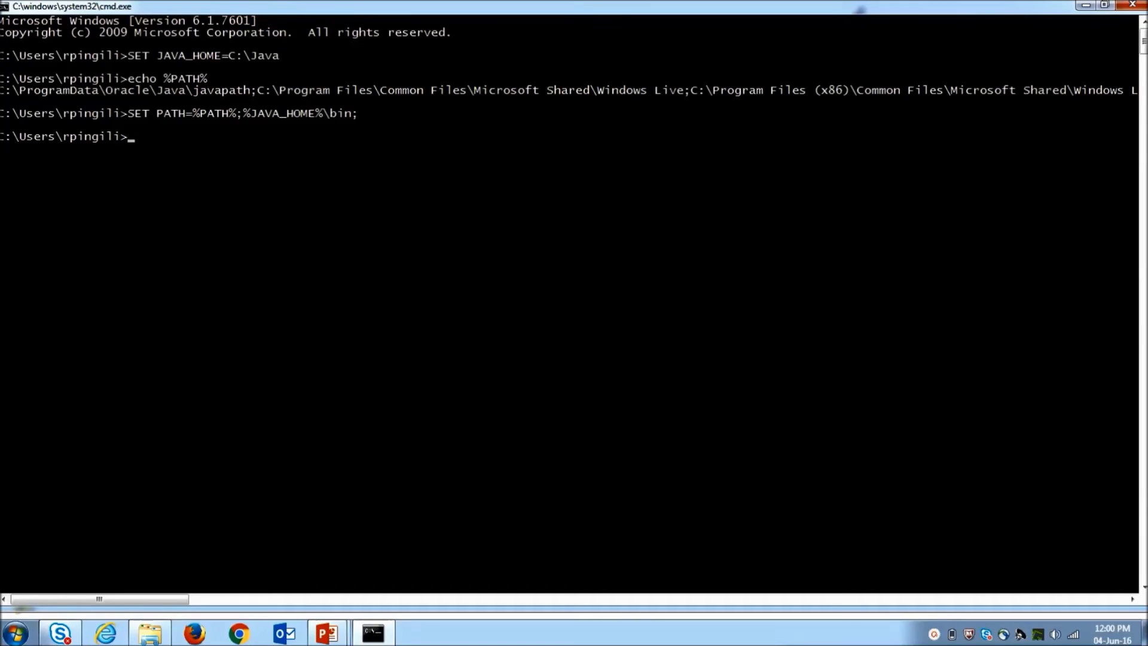
- Echo %PATH% again and examine the end of the printed value for the appended bin folder
text(echo %PATH%)
key(Return)
drag(99, 592, 215, 397)
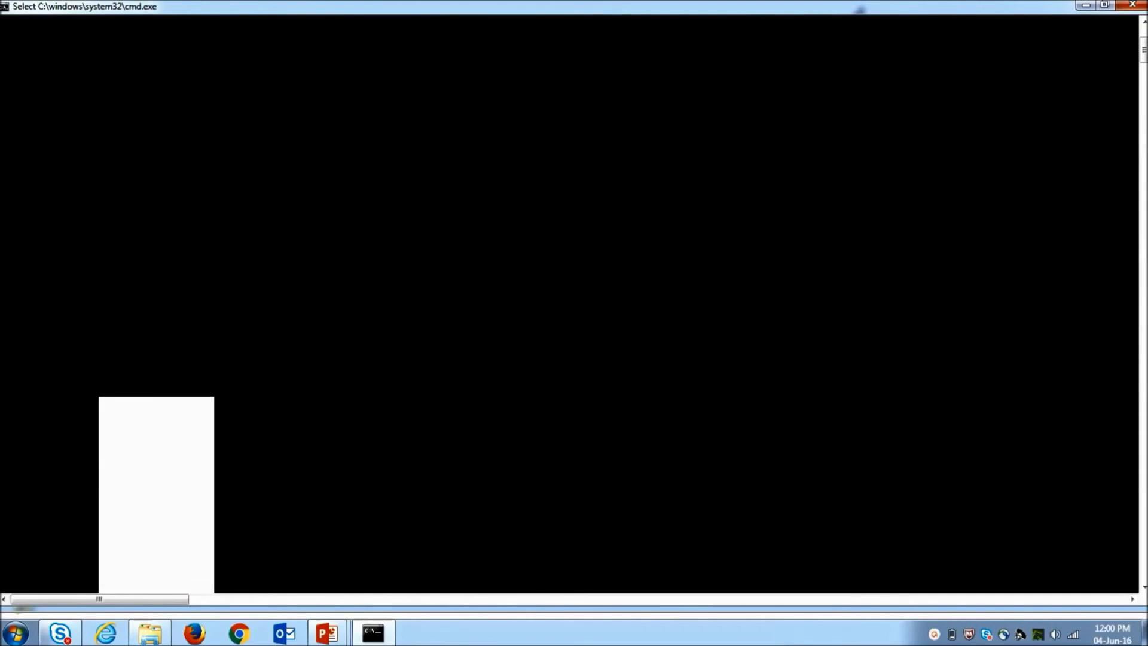
drag(99, 599, 714, 599)
drag(886, 148, 980, 148)
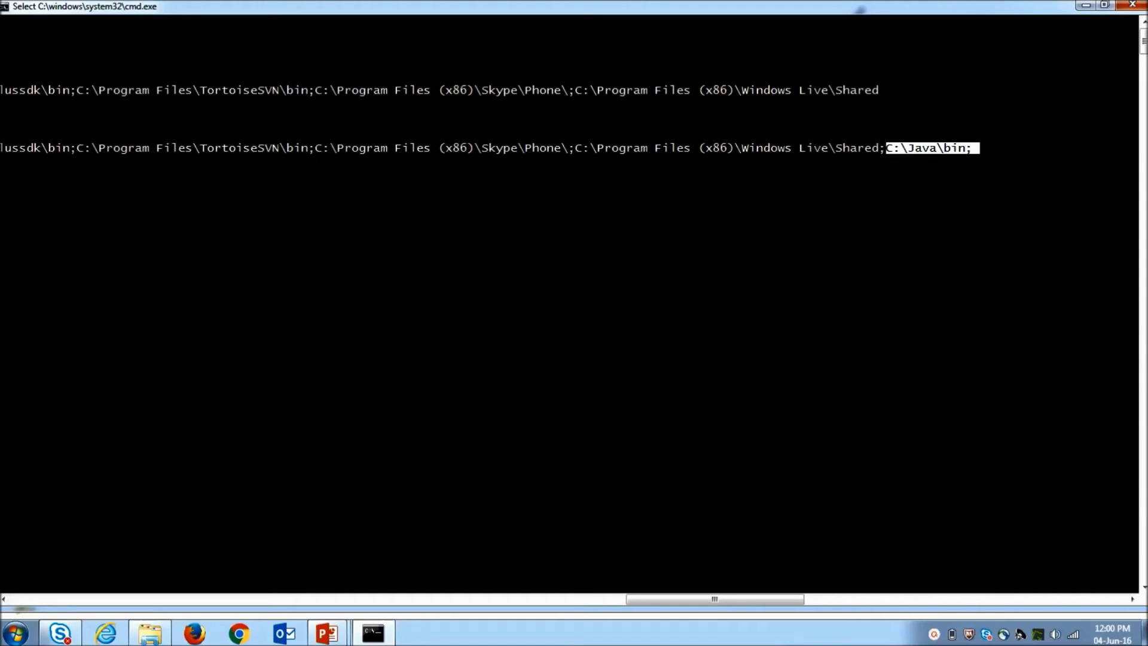
drag(715, 599, 99, 599)
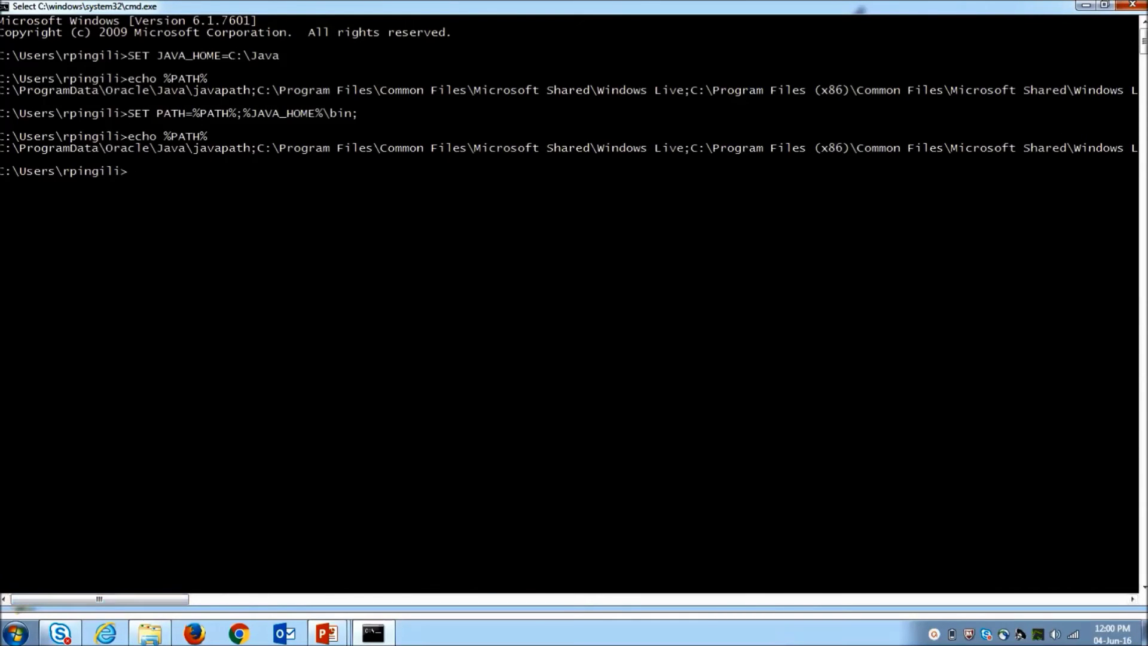
- Set the class path to the JDK library folder with SET CLASSPATH=%JAVA_HOME%\lib;
text(SET C)
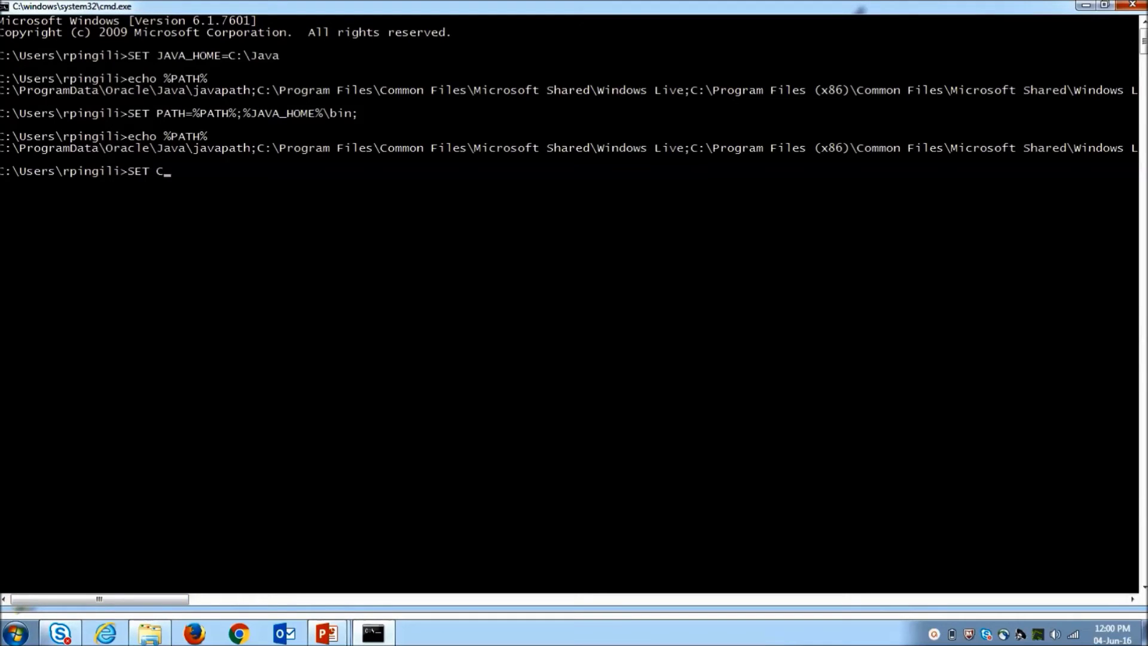
text(LASSPATH=%JAVA_HOM)
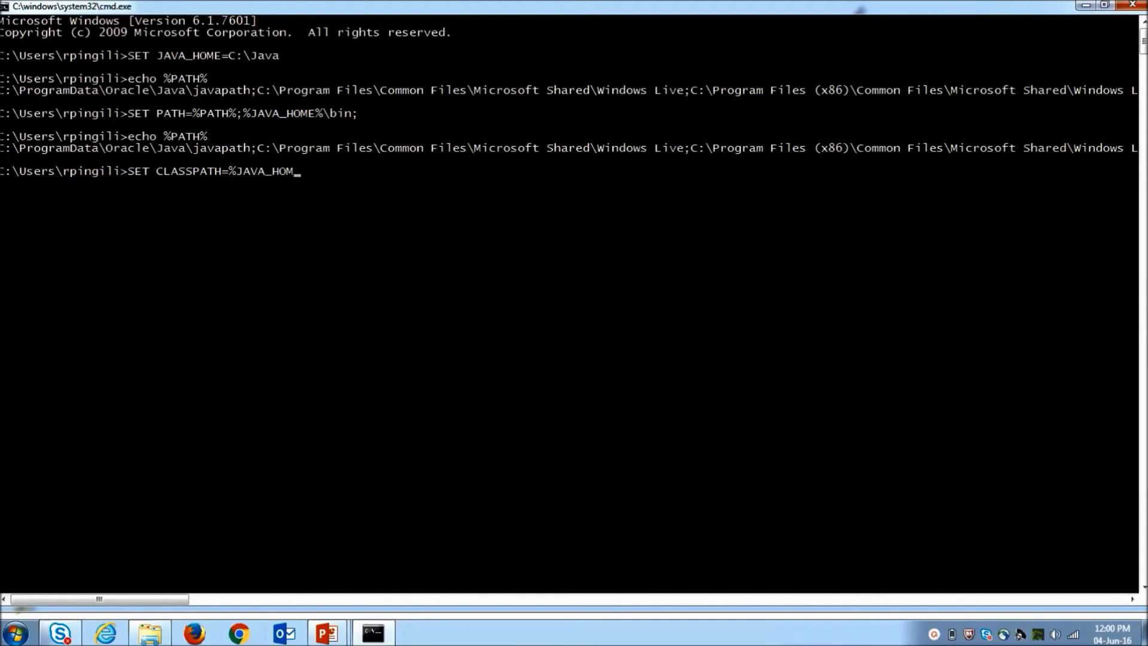
text(E%)
drag(230, 172, 309, 171)
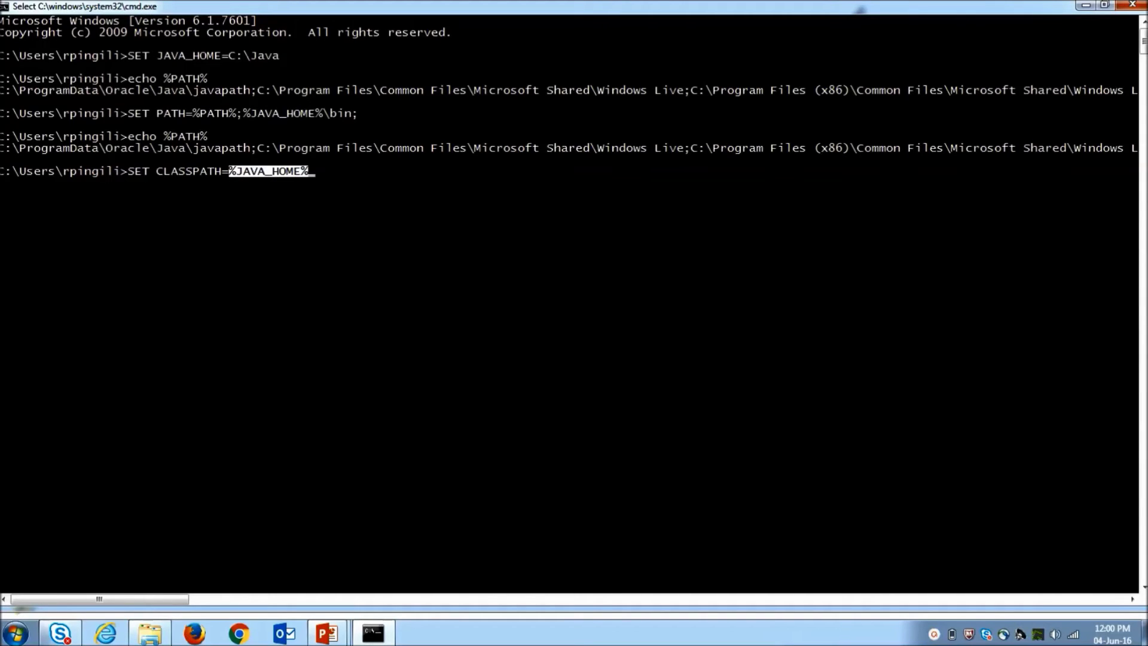
key(Return)
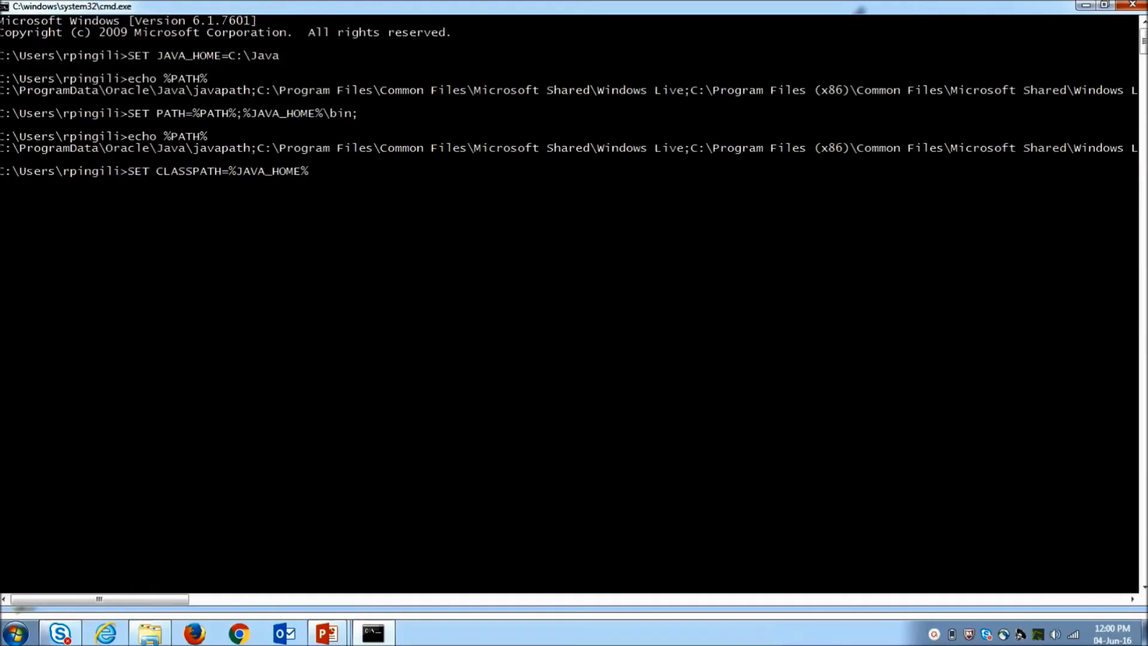
text(\lib;)
key(Return)
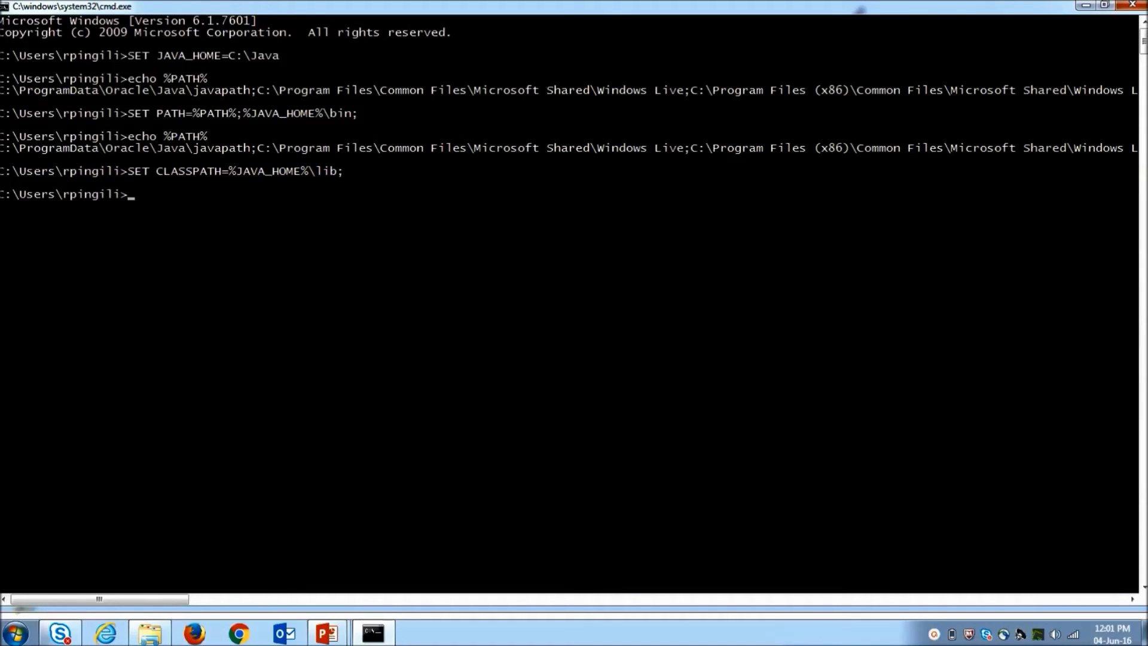
drag(349, 171, 127, 171)
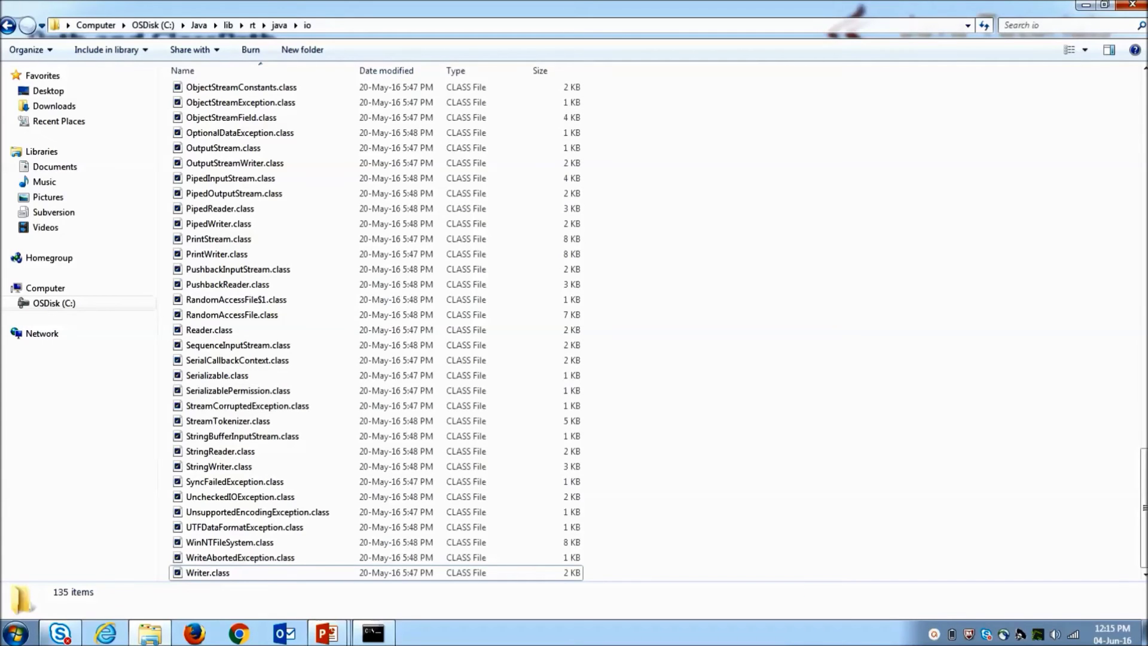
- Show the desktop and open the Environment Variables dialog from the computer's advanced system settings
key(super+d)
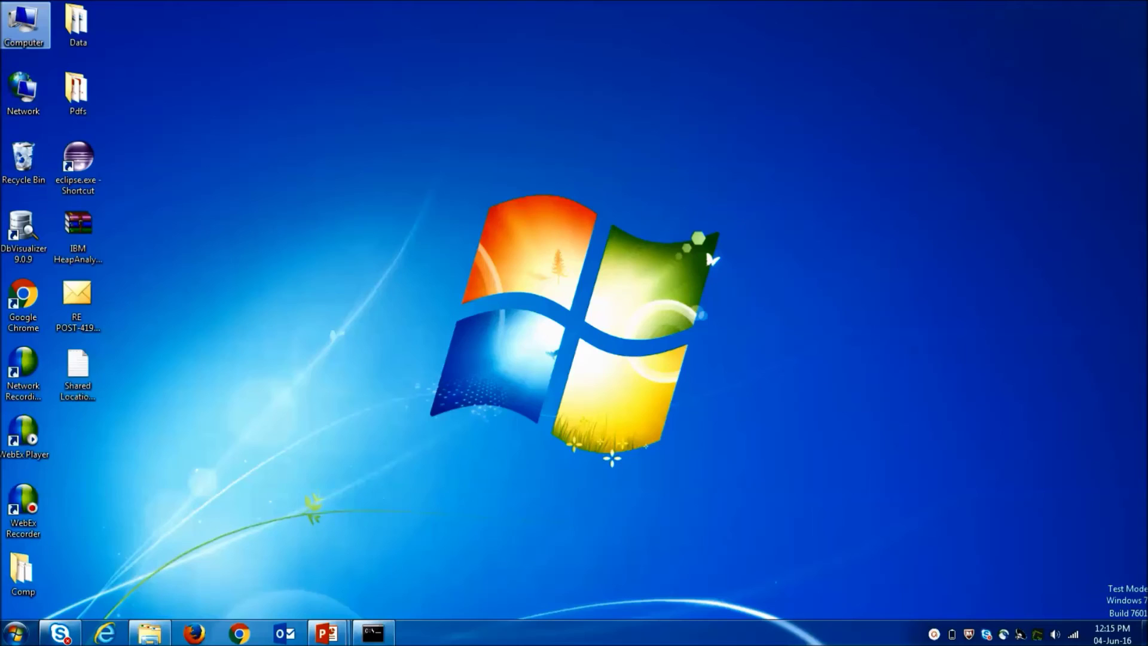
key(shift+F10)
key(Up)
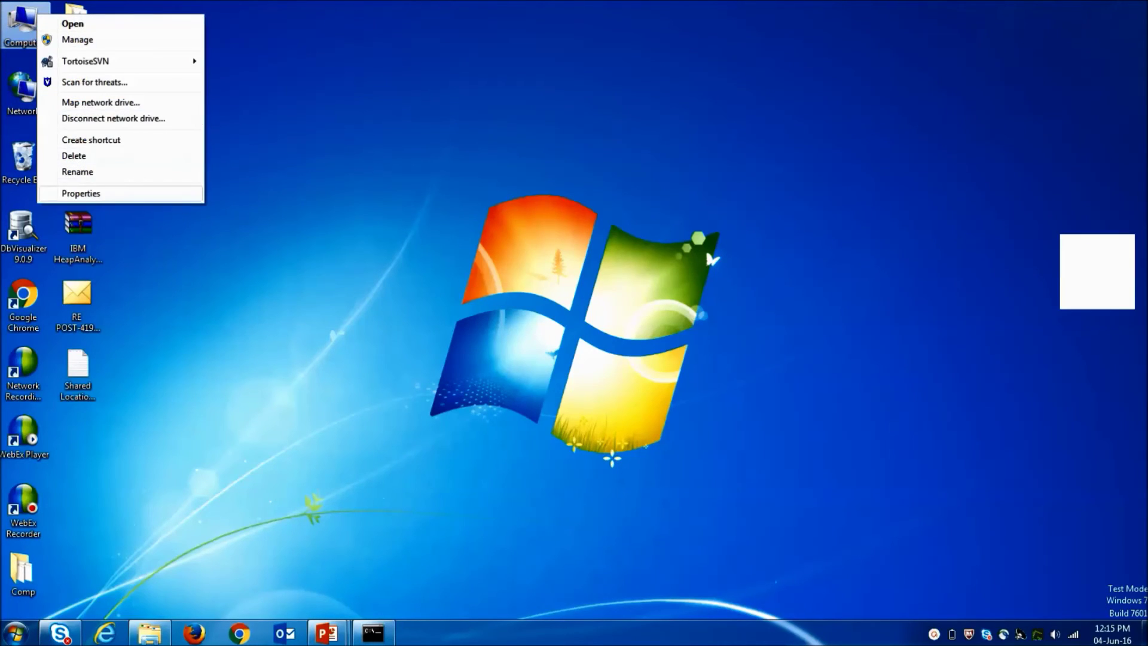
key(Return)
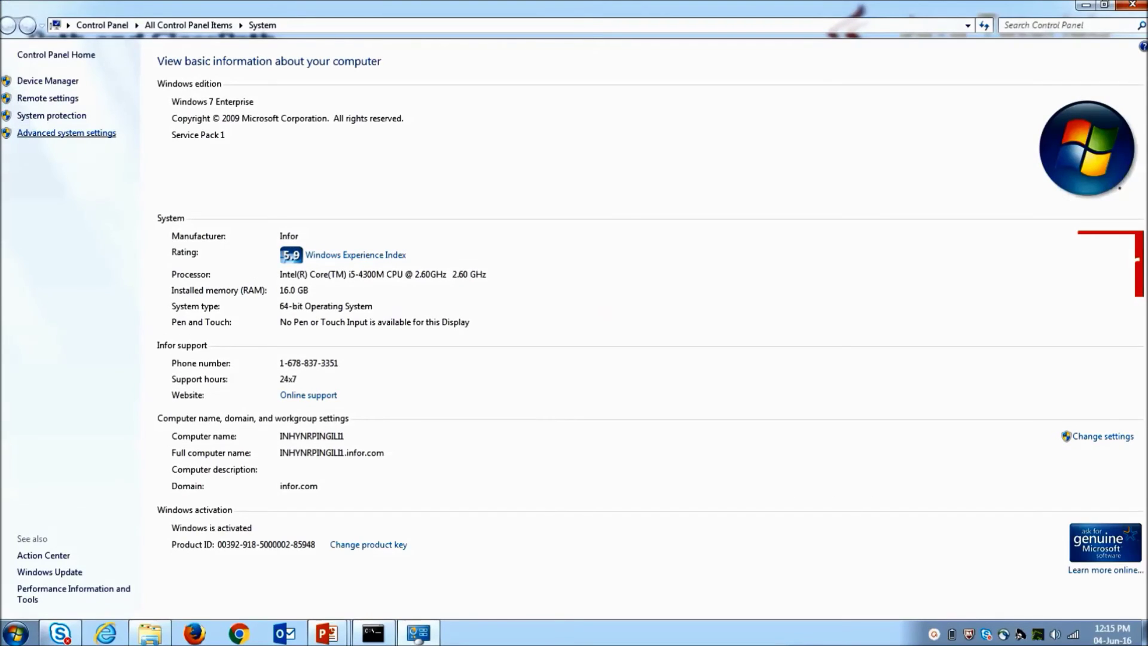
key(Return)
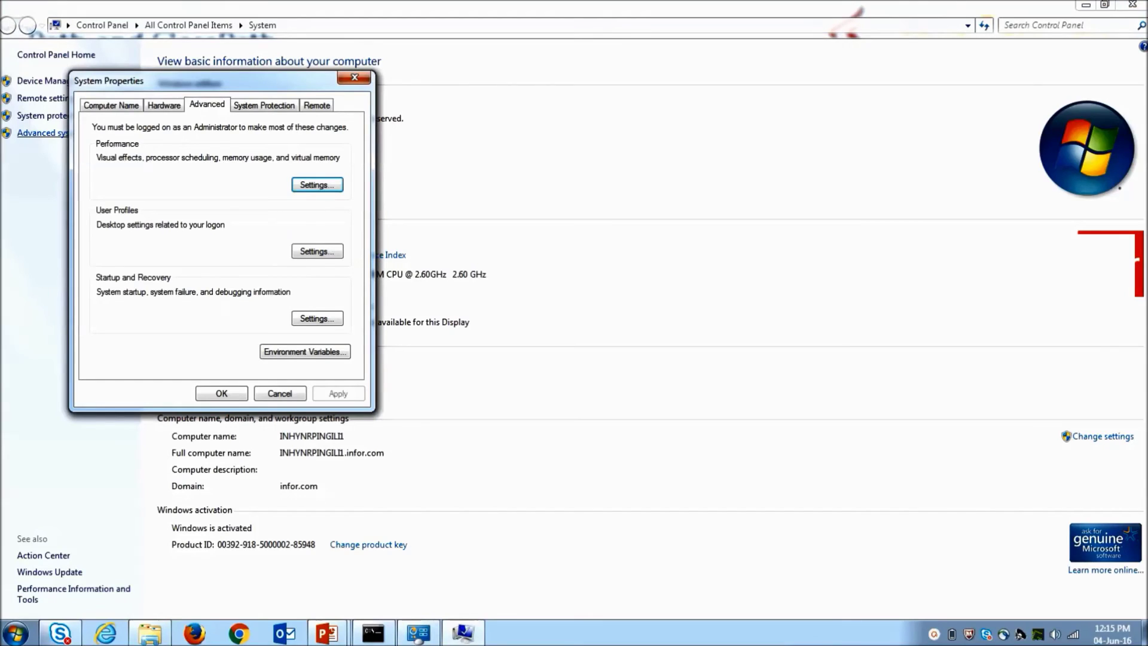
key(alt+n)
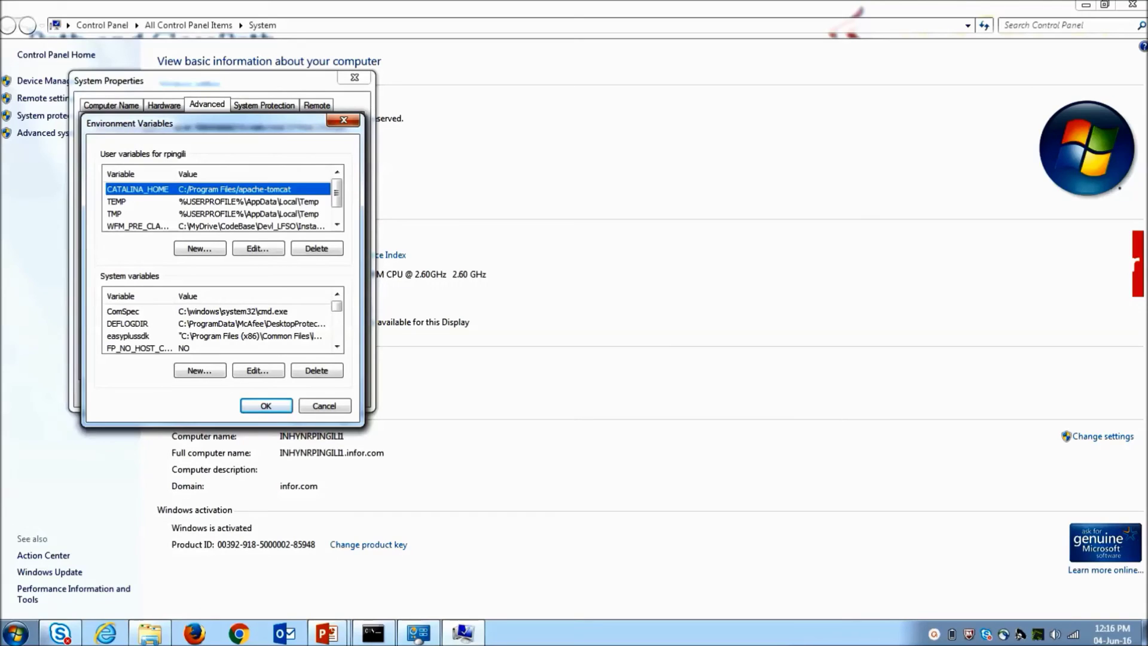
- Open the Path system variable for editing and append a semicolon to the end of its value
drag(337, 306, 337, 331)
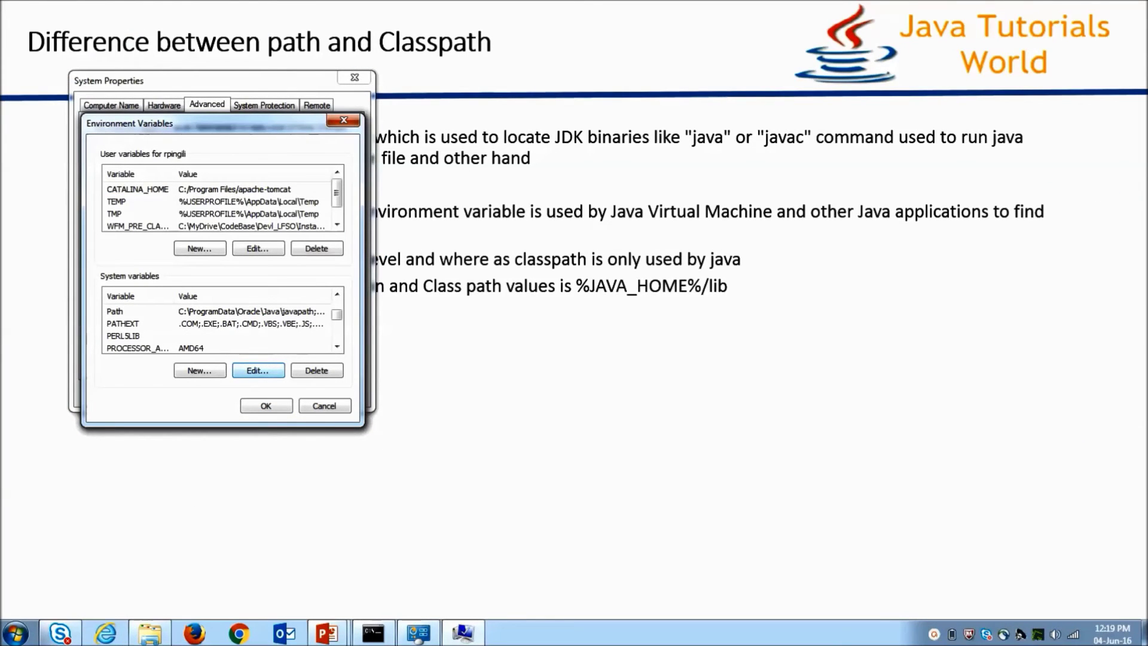
click(115, 311)
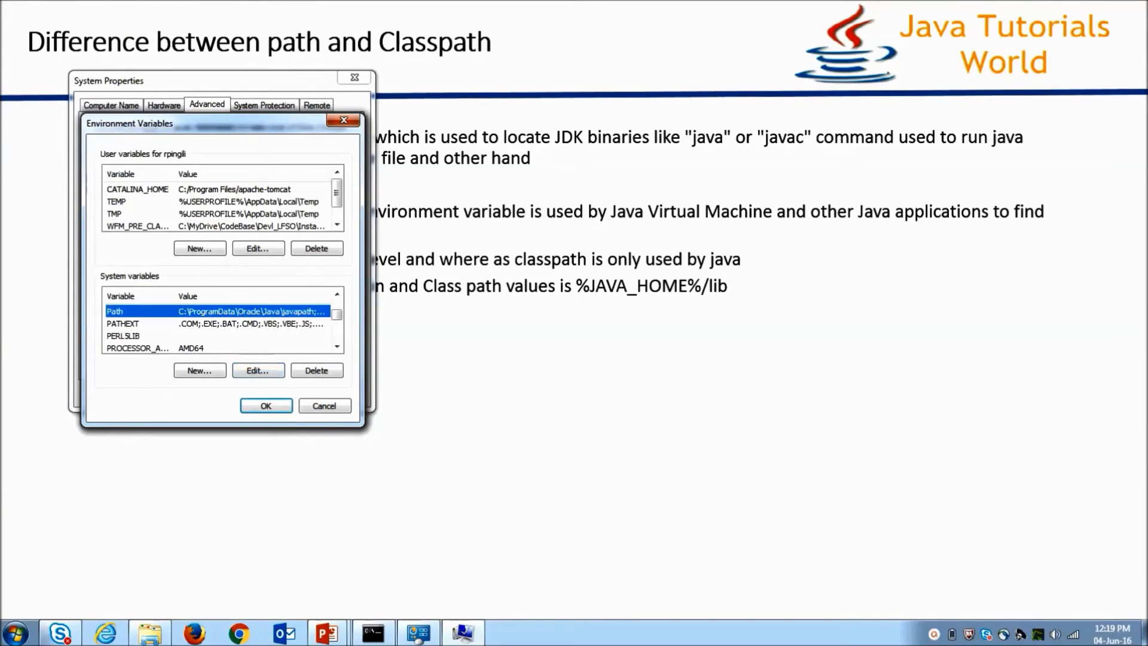
click(257, 370)
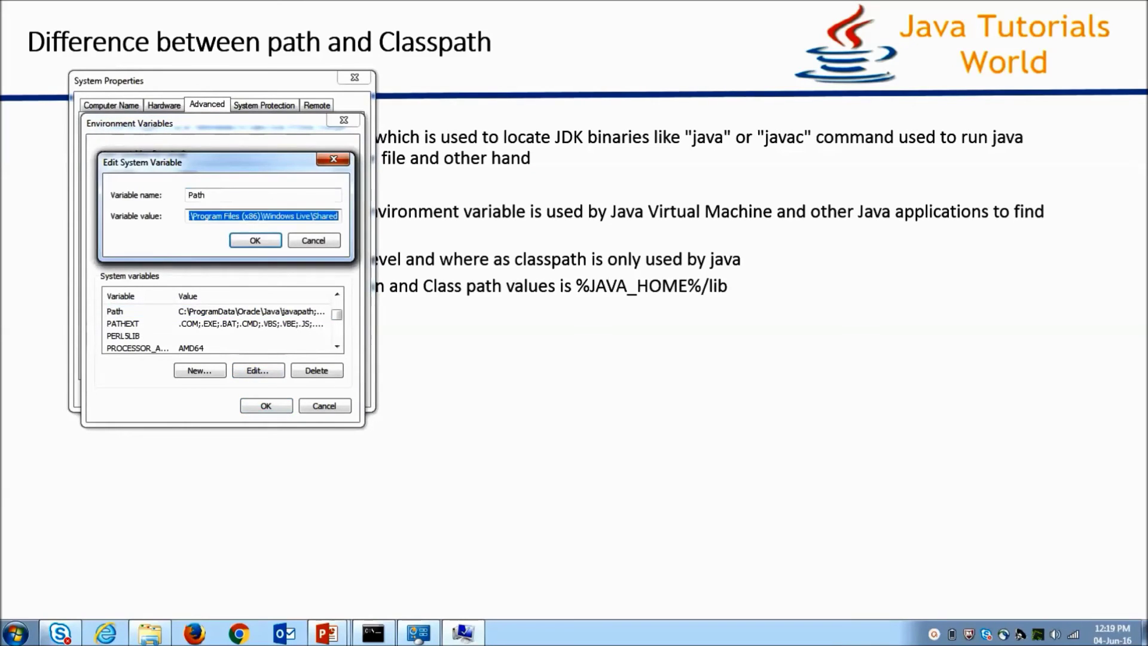
click(277, 216)
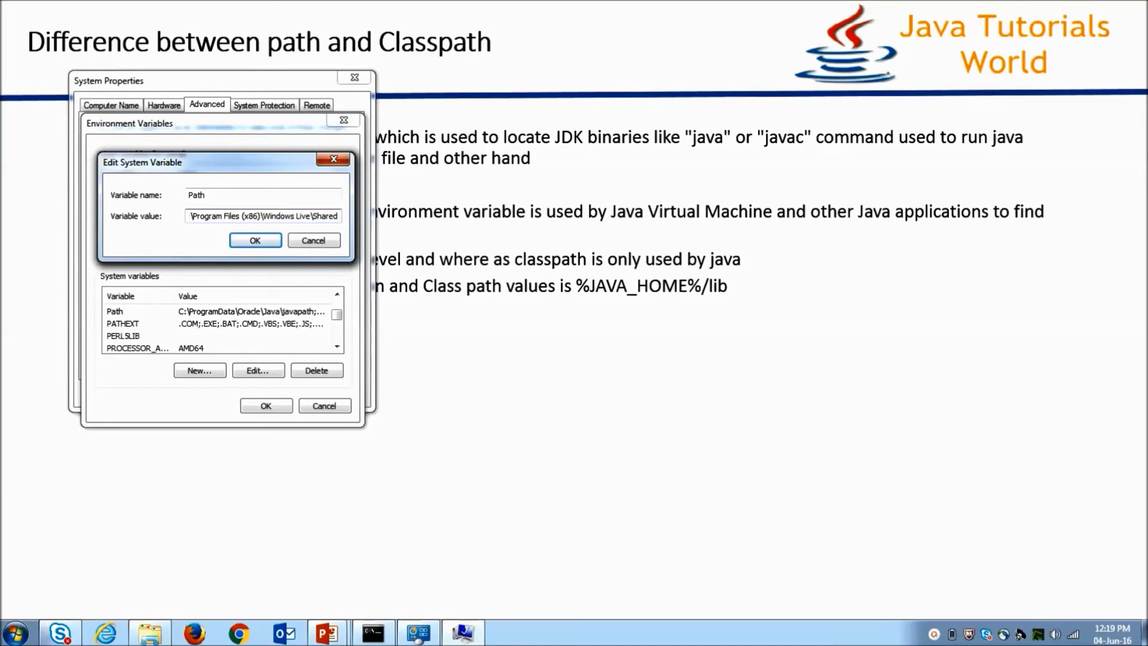
text(;)
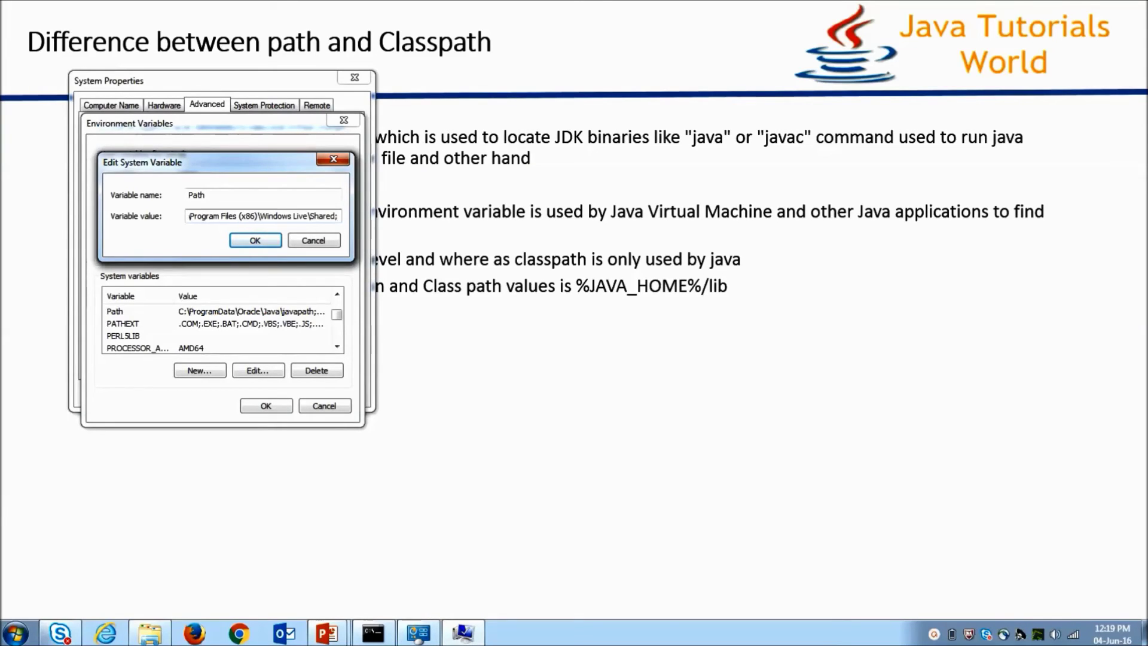